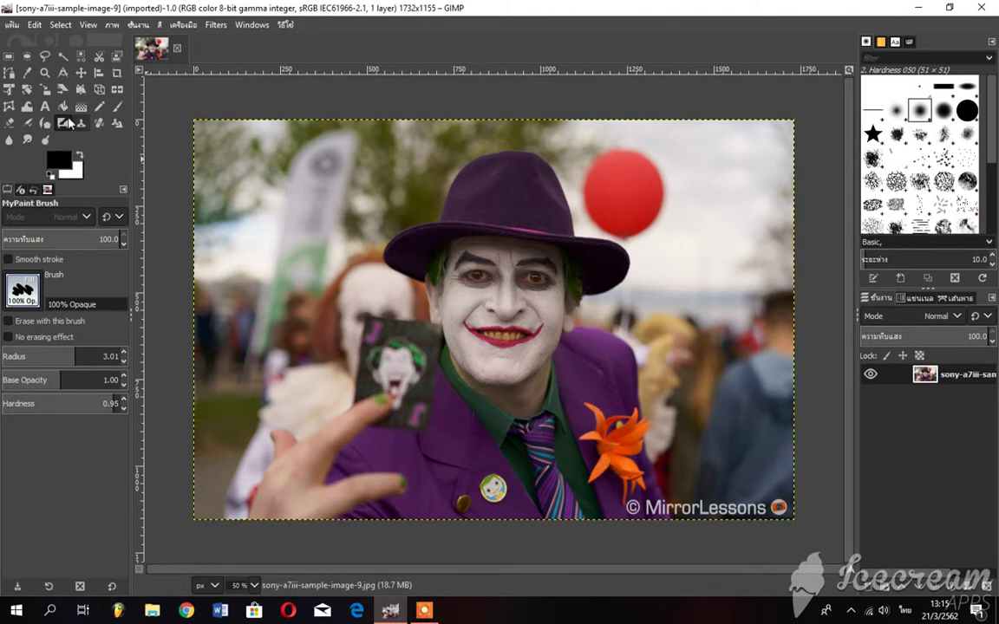
Pick the Free Select (lasso) tool to start outlining the Joker photo.
{"action": "left_click", "coordinate": [45, 56]}
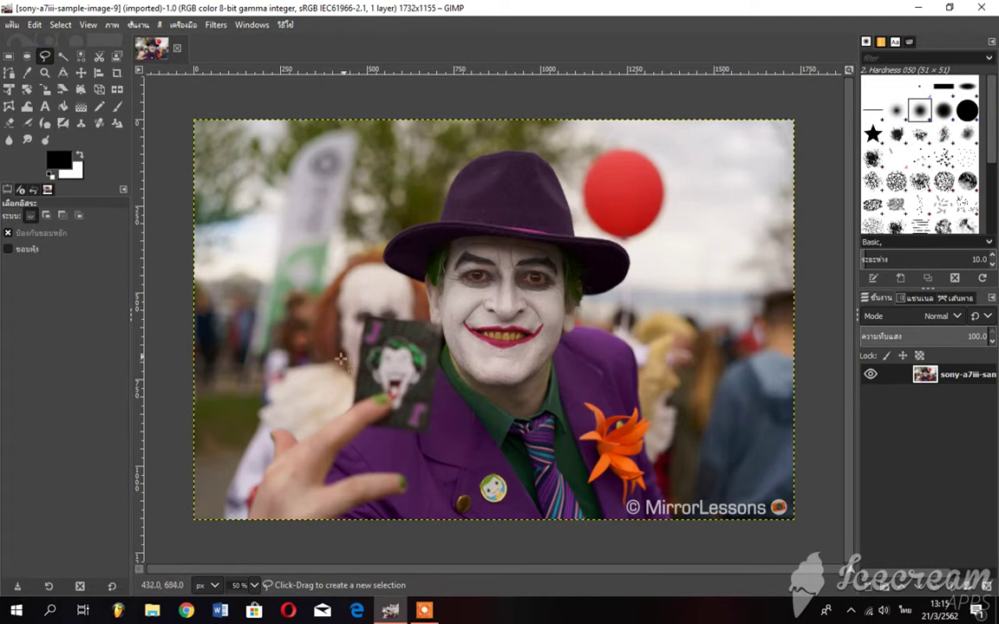
{"action": "scroll", "coordinate": [367, 455], "scroll_direction": "up", "scroll_amount": 1, "text": "ctrl"}
{"action": "scroll", "coordinate": [368, 455], "scroll_direction": "down", "scroll_amount": 1, "text": "ctrl"}
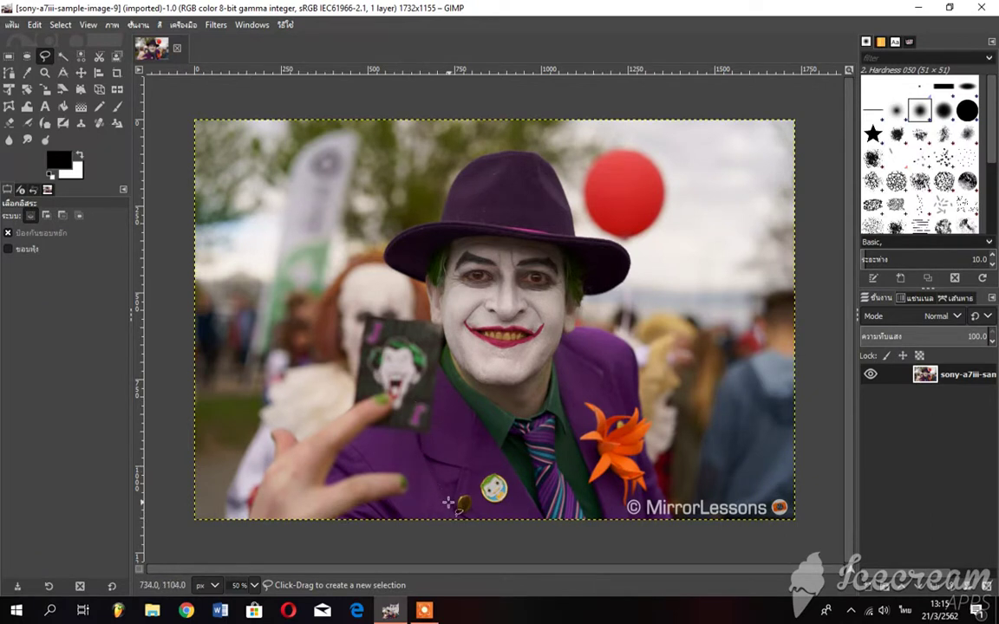
{"action": "left_click", "coordinate": [424, 610]}
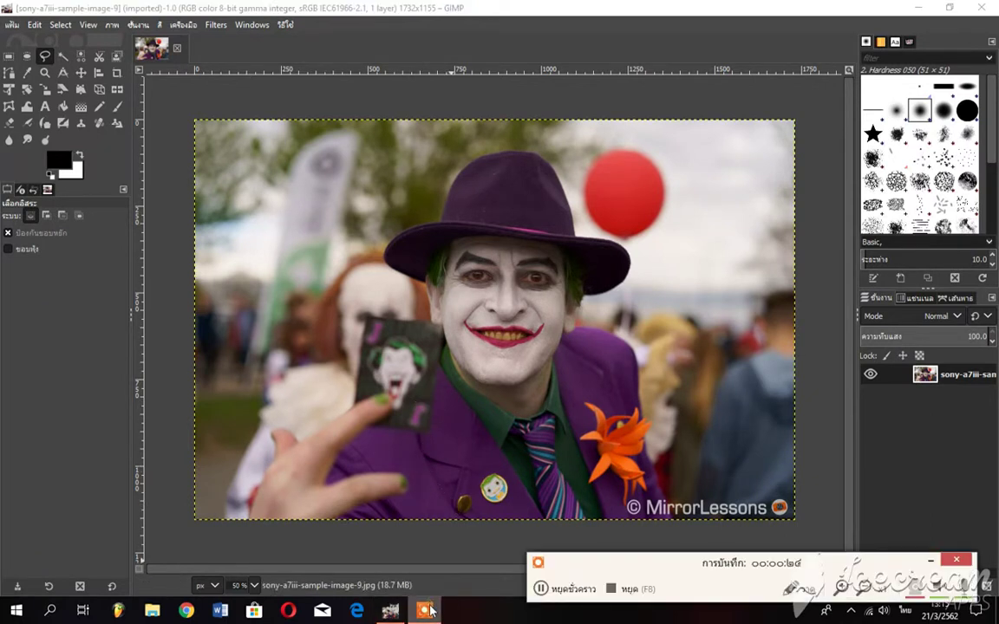
Trace a closed freehand outline around the Joker's hand, card, hat and suit.
{"action": "left_click", "coordinate": [329, 519]}
{"action": "left_click_drag", "start_coordinate": [317, 456], "coordinate": [395, 397]}
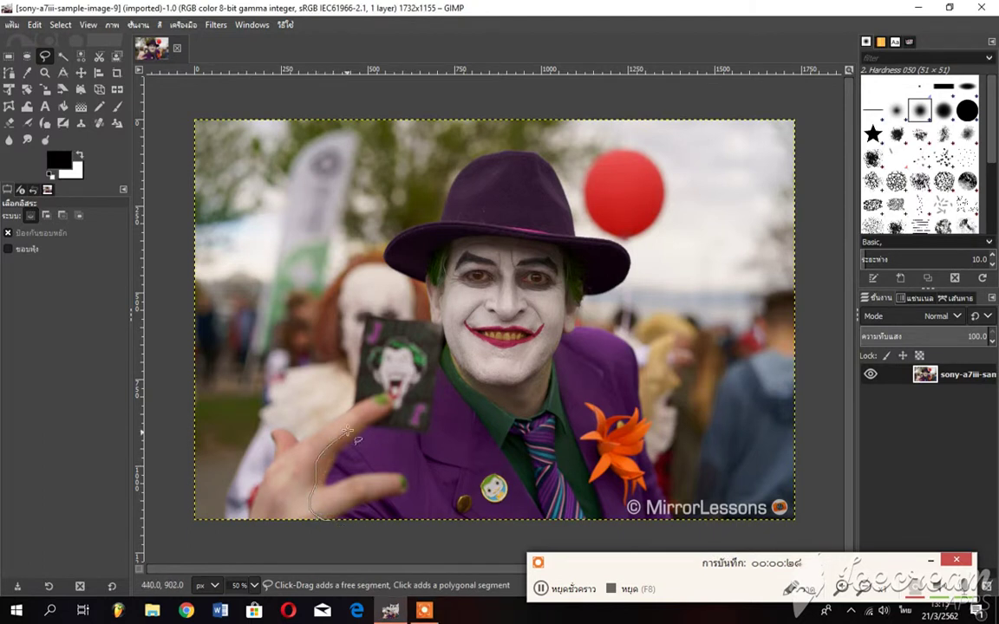
{"action": "left_click_drag", "start_coordinate": [415, 361], "coordinate": [412, 286]}
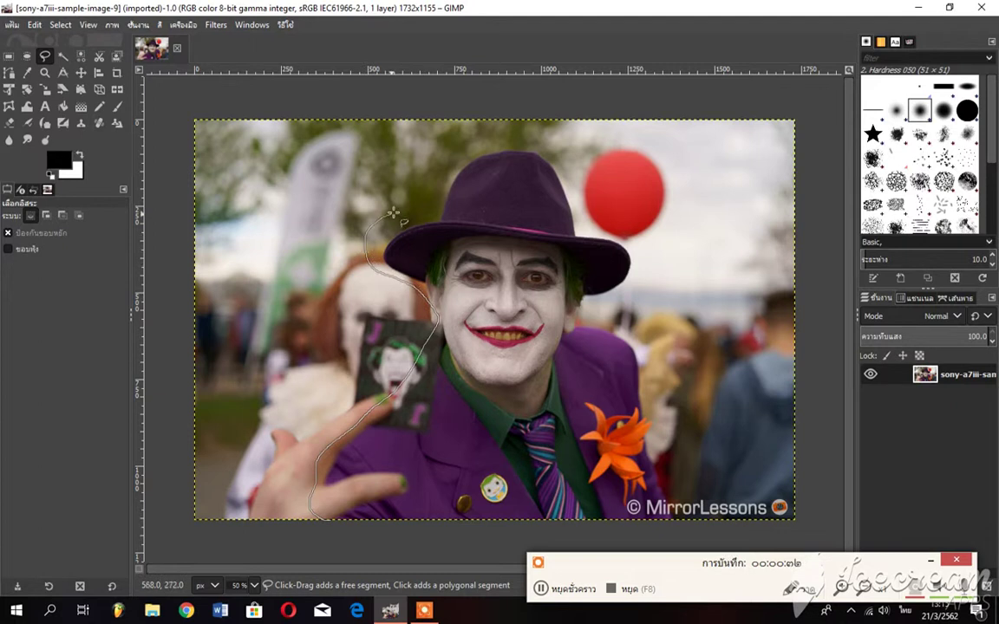
{"action": "left_click_drag", "start_coordinate": [393, 212], "coordinate": [433, 187]}
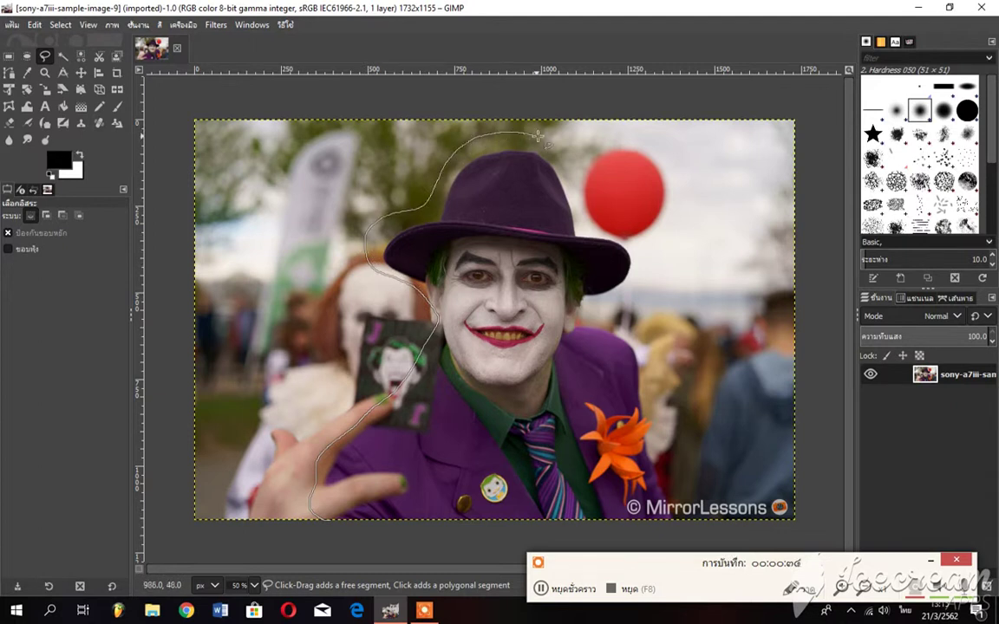
{"action": "mouse_move", "coordinate": [600, 224]}
{"action": "left_mouse_down"}
{"action": "mouse_move", "coordinate": [646, 252]}
{"action": "mouse_move", "coordinate": [638, 278]}
{"action": "mouse_move", "coordinate": [605, 306]}
{"action": "mouse_move", "coordinate": [646, 390]}
{"action": "mouse_move", "coordinate": [685, 521]}
{"action": "mouse_move", "coordinate": [598, 535]}
{"action": "mouse_move", "coordinate": [425, 526]}
{"action": "mouse_move", "coordinate": [339, 535]}
{"action": "mouse_move", "coordinate": [331, 522]}
{"action": "left_mouse_up"}
{"action": "left_click", "coordinate": [331, 522]}
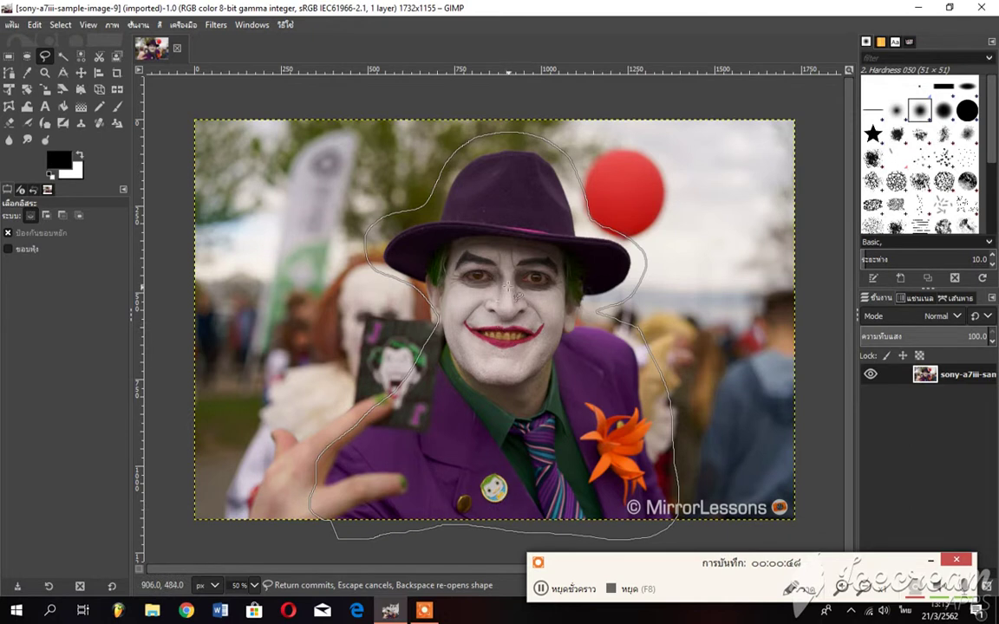
Open Colors > Hue-Saturation from the canvas context menu for the outlined figure.
{"action": "right_click", "coordinate": [510, 219]}
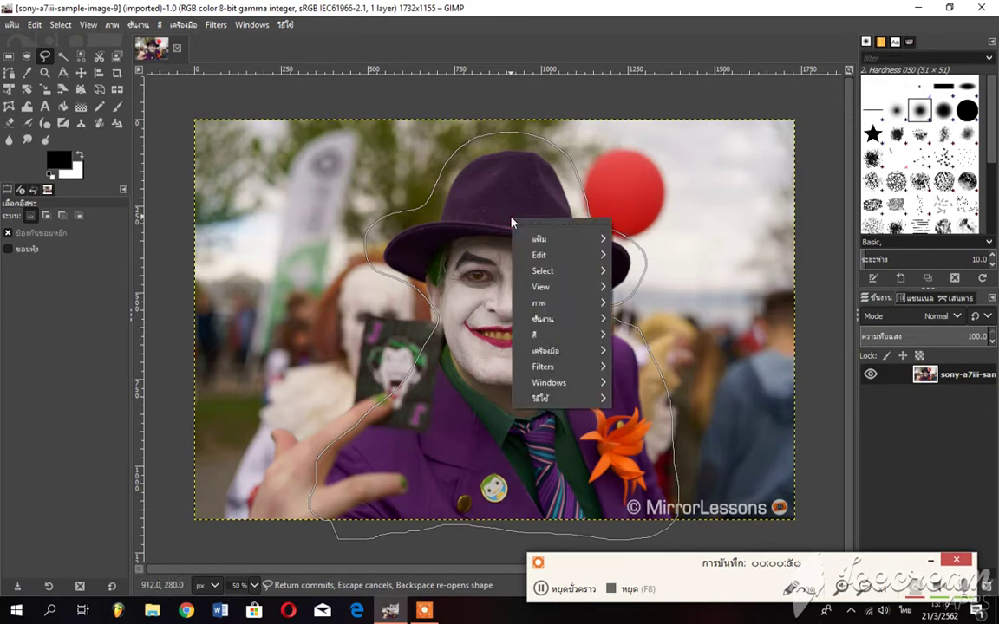
{"action": "mouse_move", "coordinate": [554, 335]}
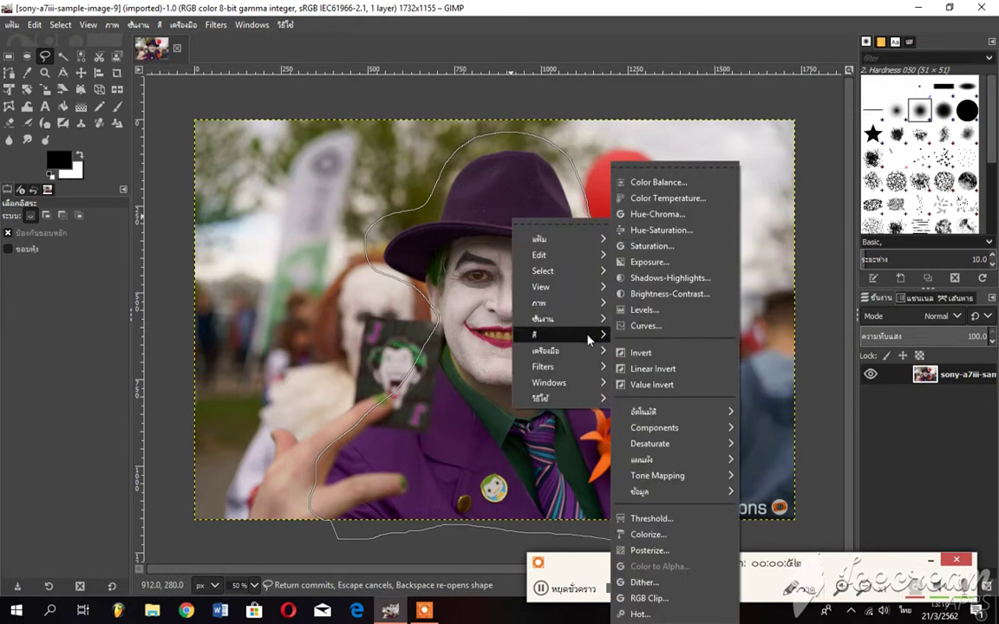
{"action": "left_click", "coordinate": [686, 233]}
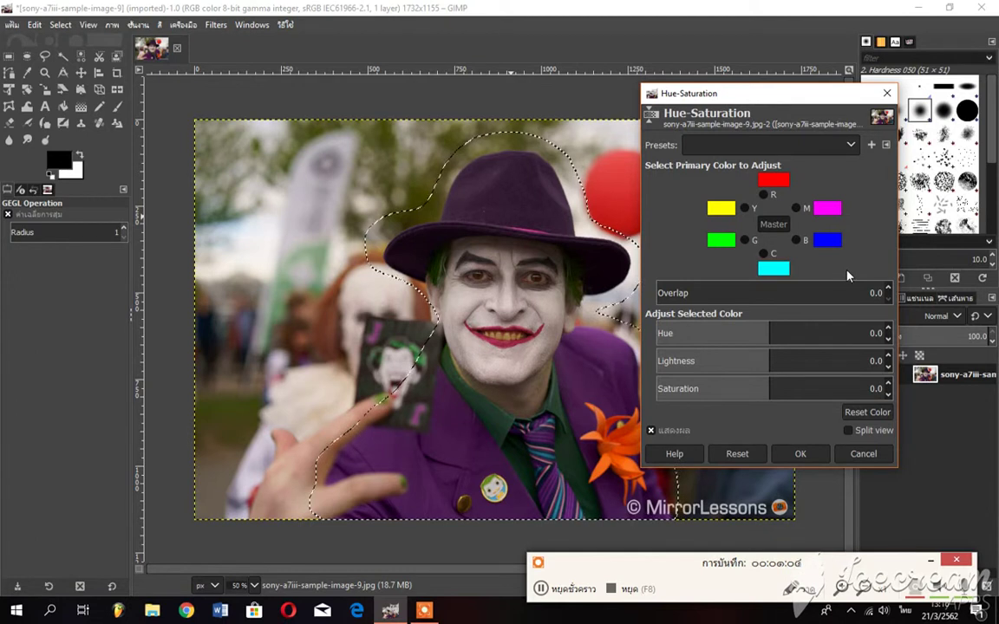
Turn the magenta suit and hat blue: hue -71.3, lightness 9.1, saturation 8.5.
{"action": "left_click", "coordinate": [795, 208]}
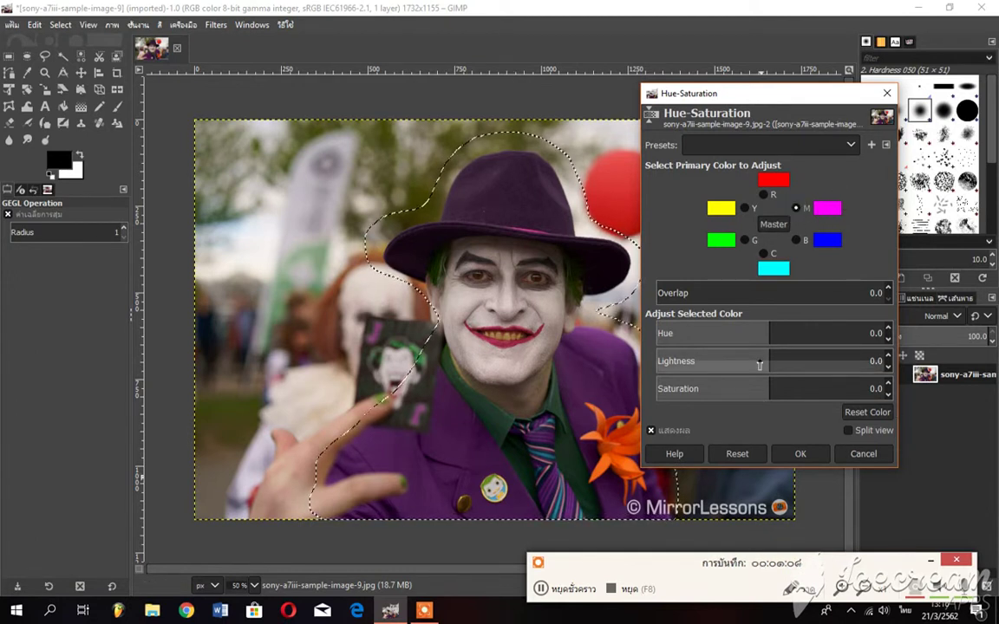
{"action": "left_click_drag", "start_coordinate": [768, 333], "coordinate": [724, 334]}
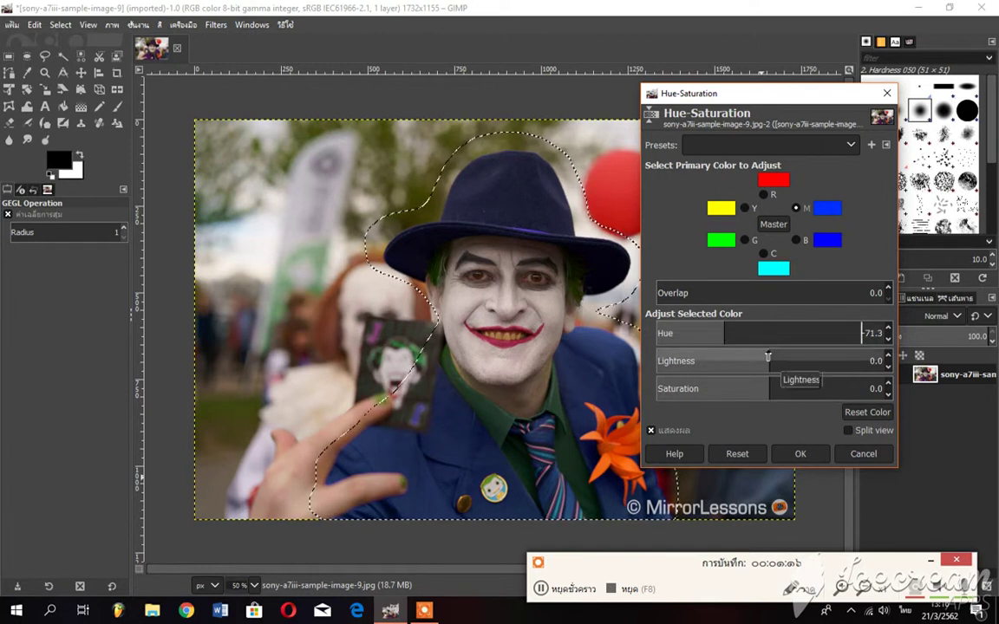
{"action": "mouse_move", "coordinate": [768, 359]}
{"action": "left_mouse_down"}
{"action": "mouse_move", "coordinate": [784, 358]}
{"action": "mouse_move", "coordinate": [773, 361]}
{"action": "left_mouse_up"}
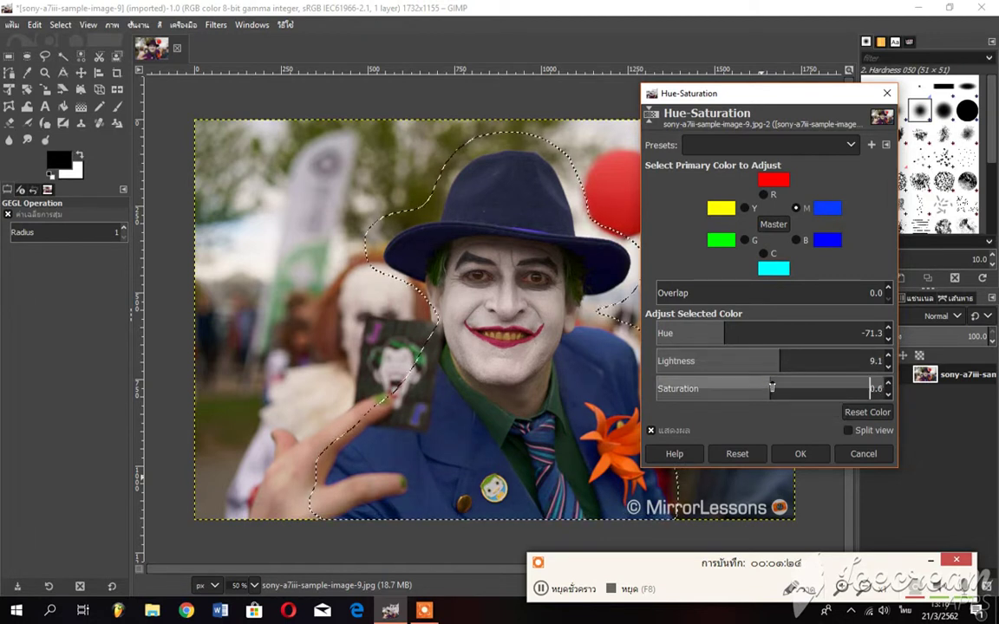
{"action": "left_click_drag", "start_coordinate": [769, 388], "coordinate": [778, 388]}
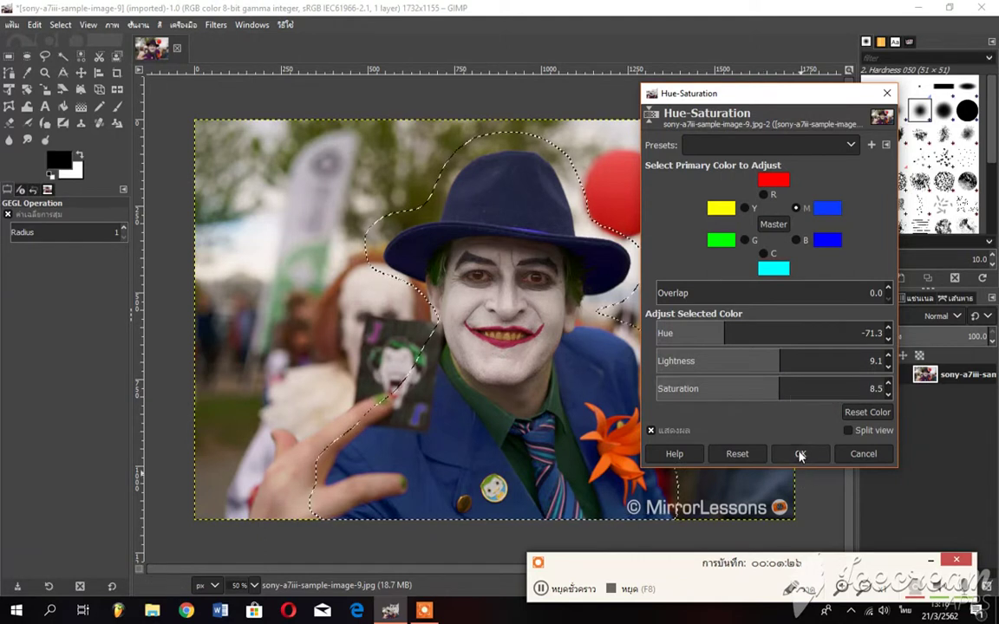
{"action": "left_click", "coordinate": [803, 454]}
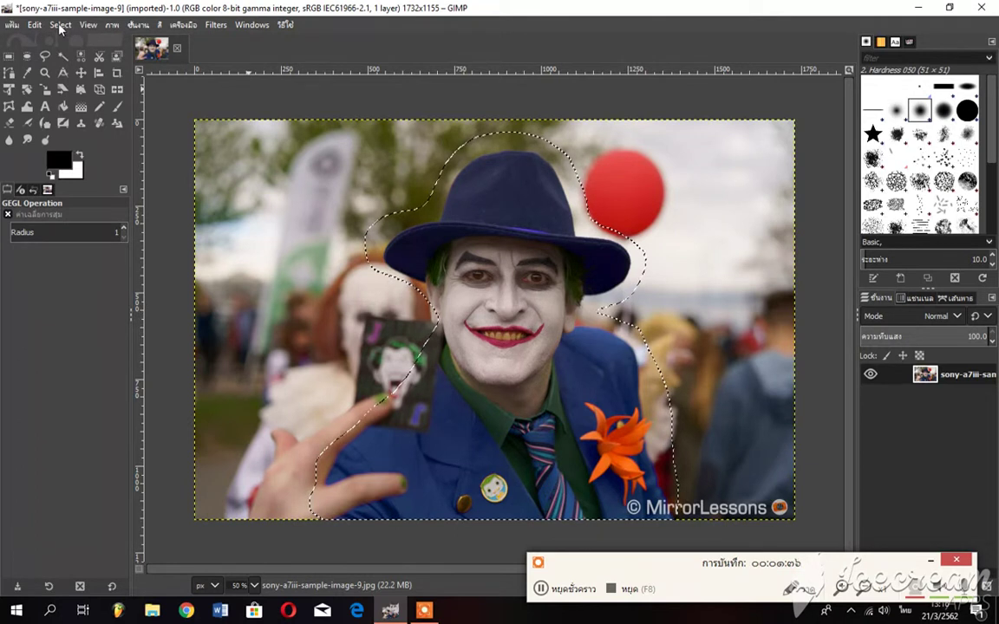
Clear the selection with Select > None and pick the Free Select tool again.
{"action": "left_click", "coordinate": [61, 25]}
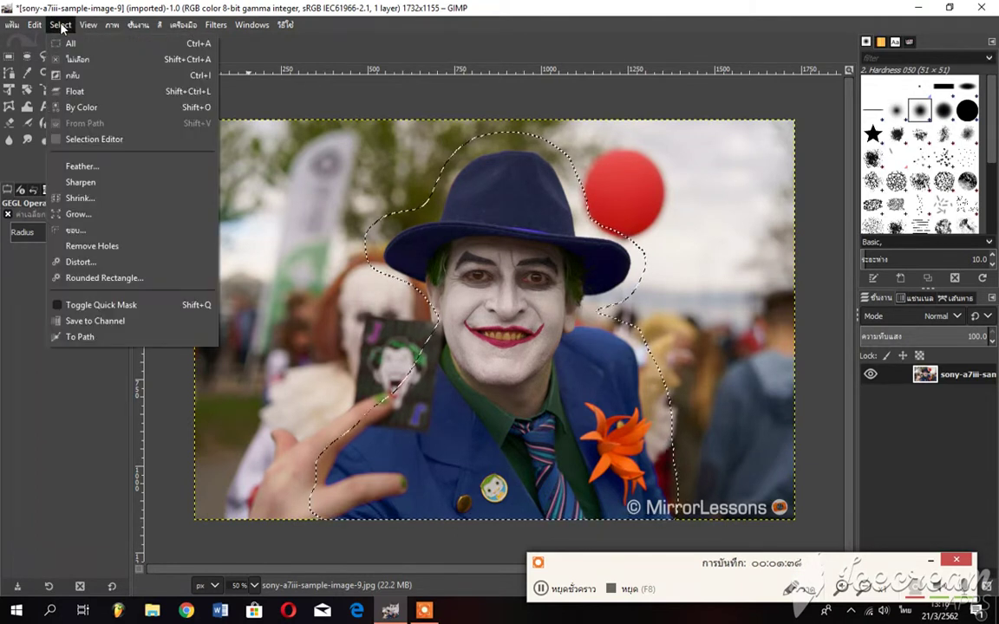
{"action": "left_click", "coordinate": [120, 61]}
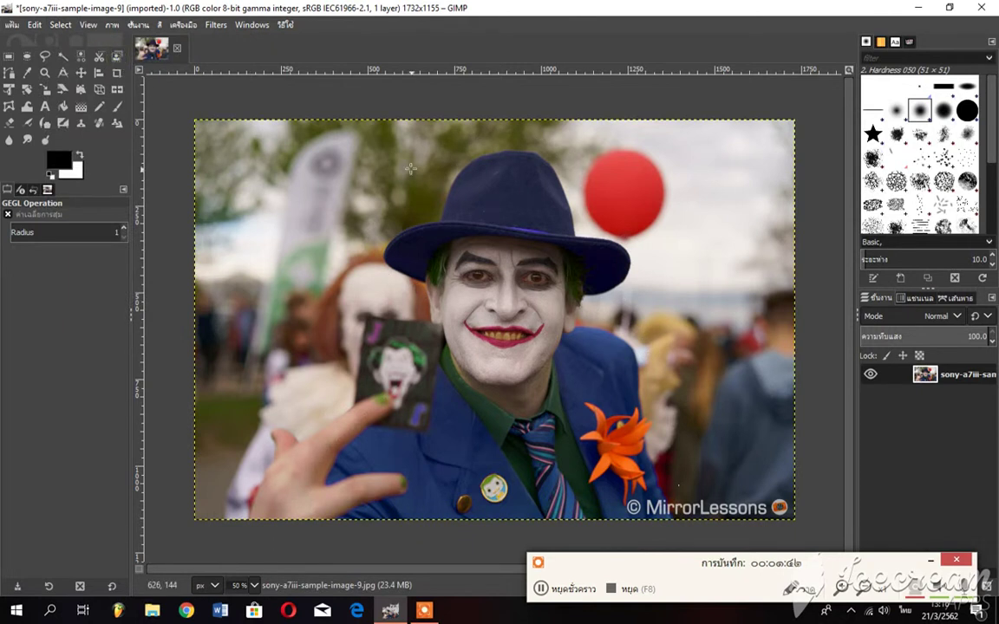
{"action": "left_click", "coordinate": [44, 57]}
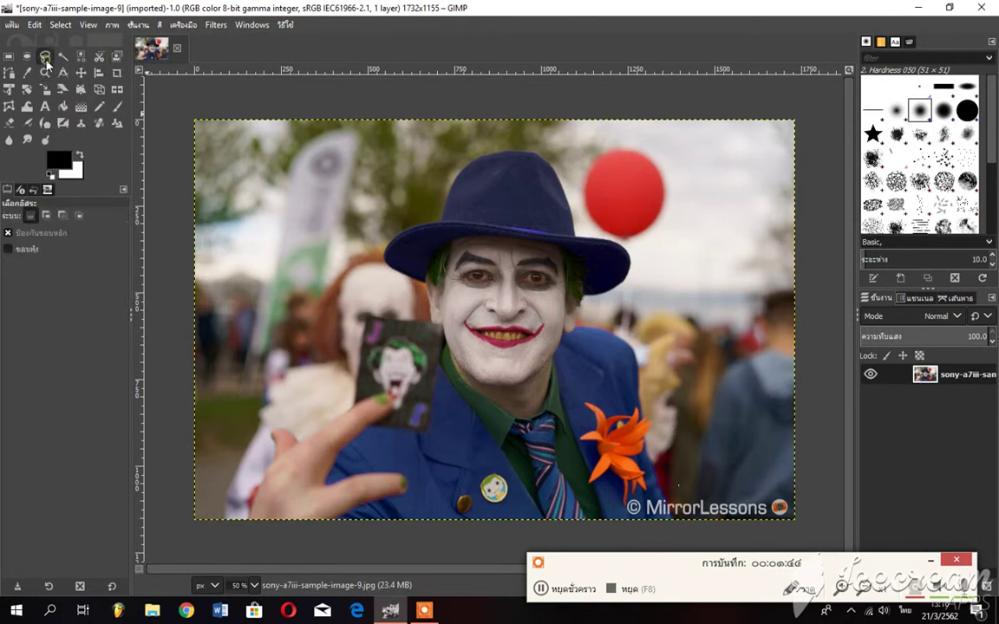
{"action": "scroll", "coordinate": [660, 485], "scroll_direction": "up", "scroll_amount": 4, "text": "ctrl"}
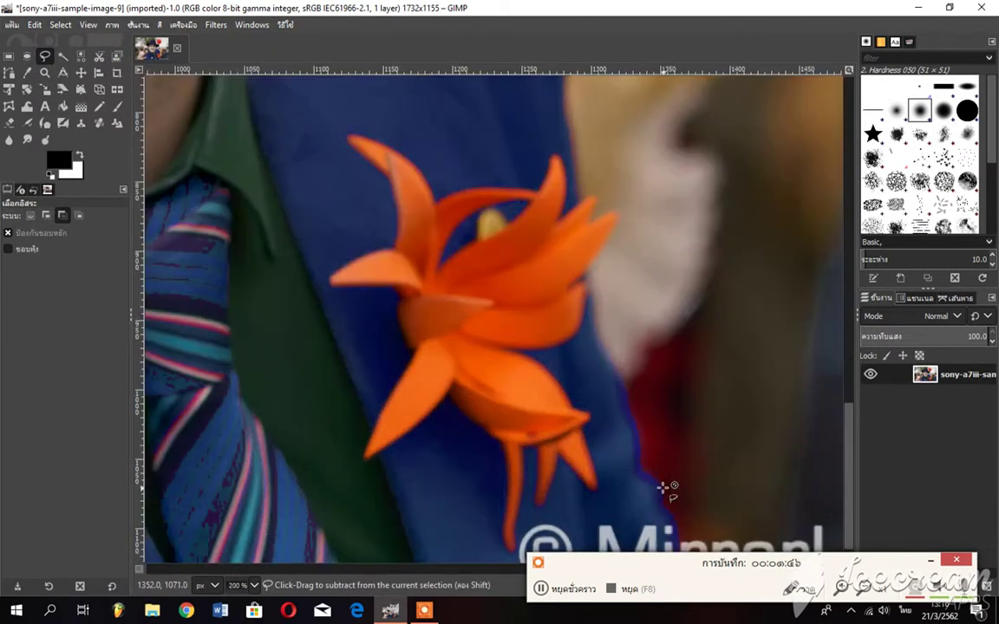
{"action": "scroll", "coordinate": [626, 470], "scroll_direction": "down", "scroll_amount": 1, "text": "ctrl"}
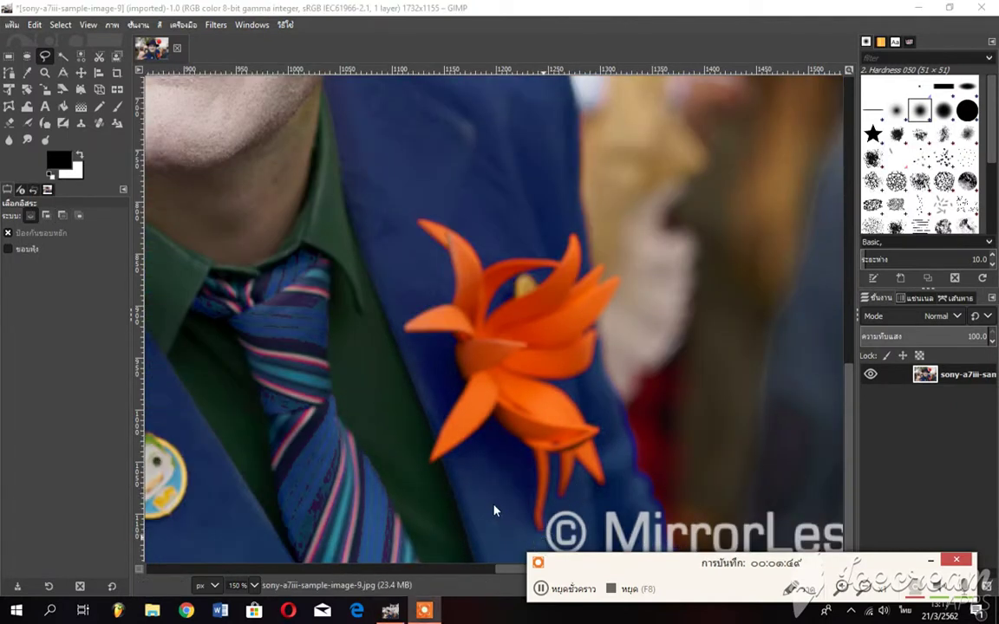
Draw a closed freehand outline around the orange lapel flower.
{"action": "left_click", "coordinate": [451, 474]}
{"action": "mouse_move", "coordinate": [488, 447]}
{"action": "left_mouse_down"}
{"action": "mouse_move", "coordinate": [562, 504]}
{"action": "mouse_move", "coordinate": [621, 465]}
{"action": "mouse_move", "coordinate": [593, 408]}
{"action": "mouse_move", "coordinate": [597, 363]}
{"action": "mouse_move", "coordinate": [632, 287]}
{"action": "mouse_move", "coordinate": [573, 207]}
{"action": "mouse_move", "coordinate": [452, 200]}
{"action": "mouse_move", "coordinate": [417, 272]}
{"action": "mouse_move", "coordinate": [401, 331]}
{"action": "mouse_move", "coordinate": [435, 411]}
{"action": "mouse_move", "coordinate": [430, 452]}
{"action": "mouse_move", "coordinate": [450, 469]}
{"action": "left_mouse_up"}
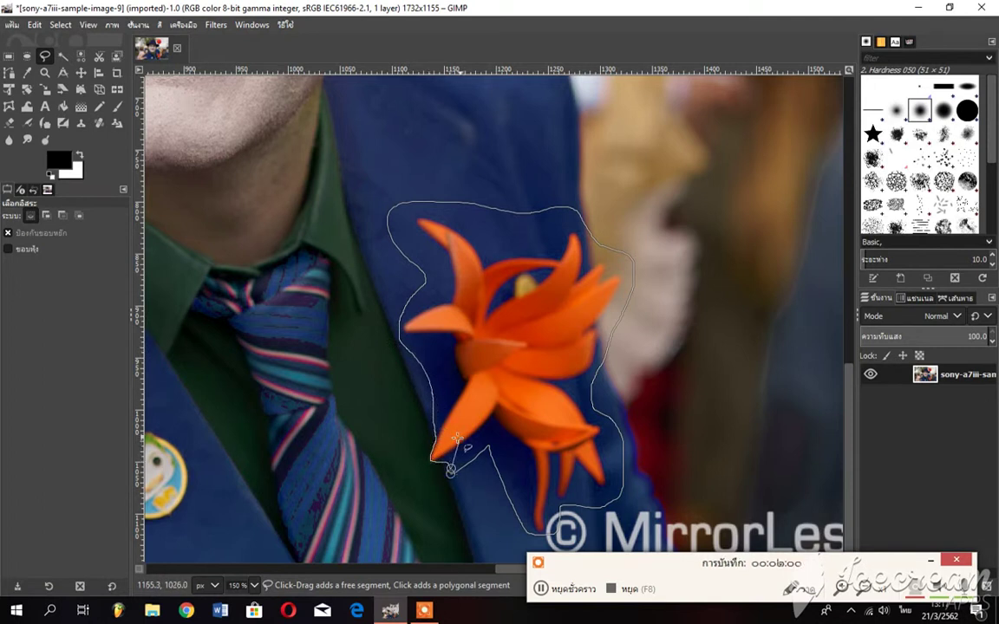
{"action": "left_click", "coordinate": [450, 468]}
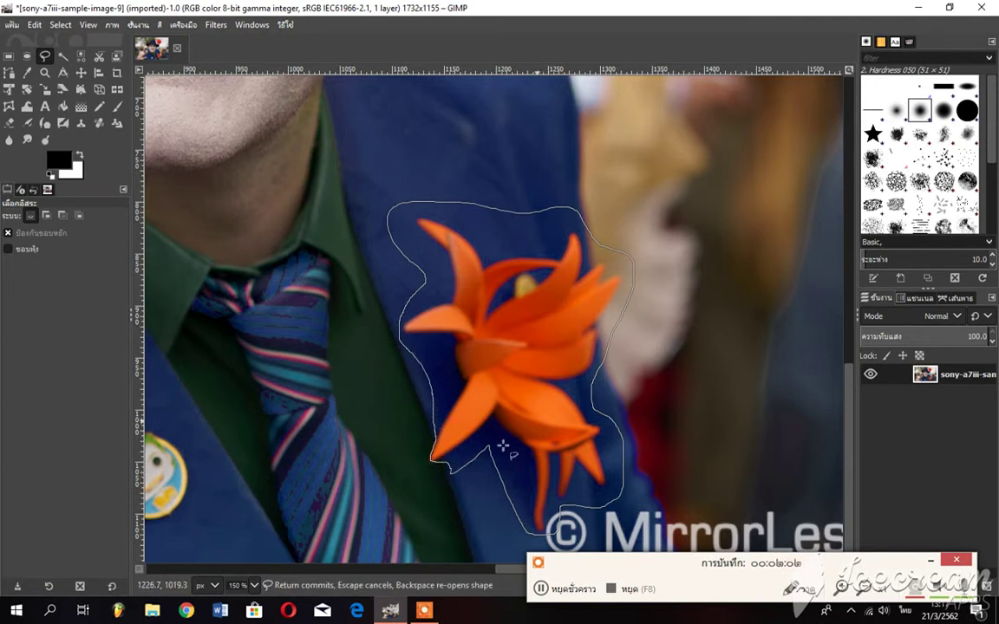
{"action": "right_click", "coordinate": [527, 289]}
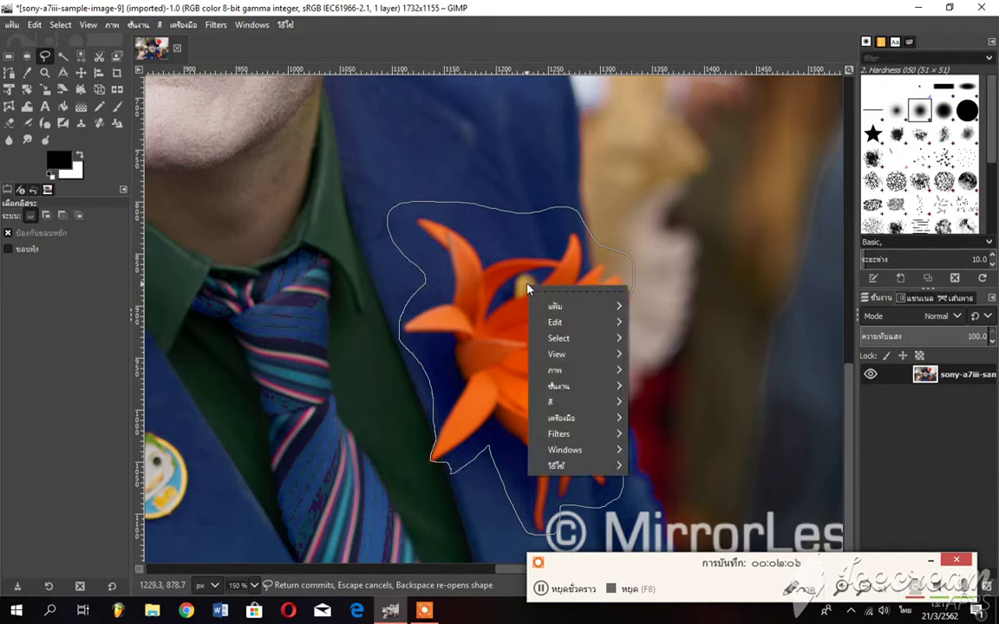
{"action": "mouse_move", "coordinate": [572, 402]}
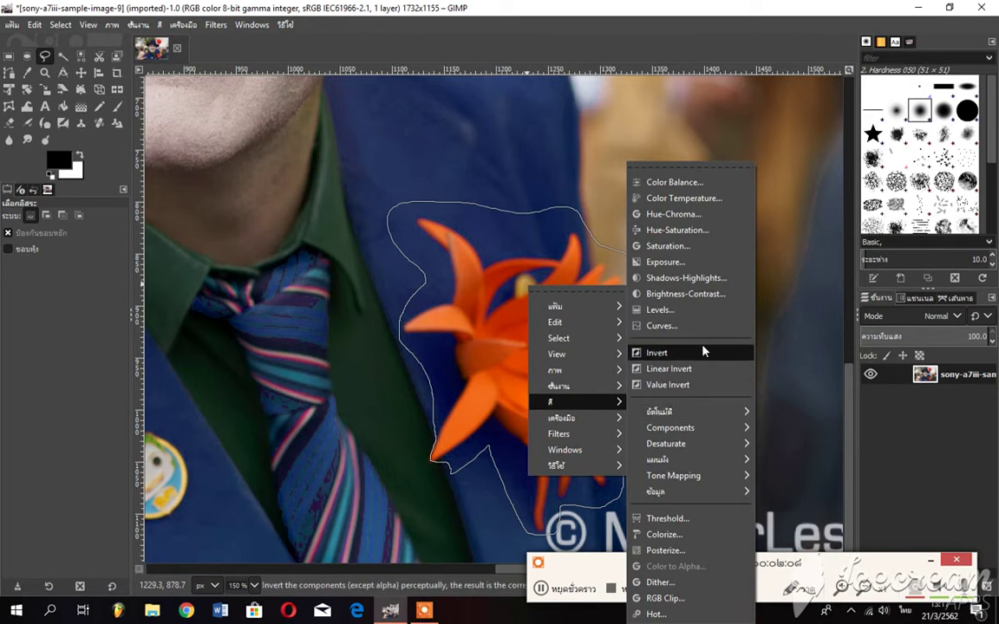
Choose Colors > Hue-Saturation from the context menu for the flower selection.
{"action": "left_click", "coordinate": [676, 230]}
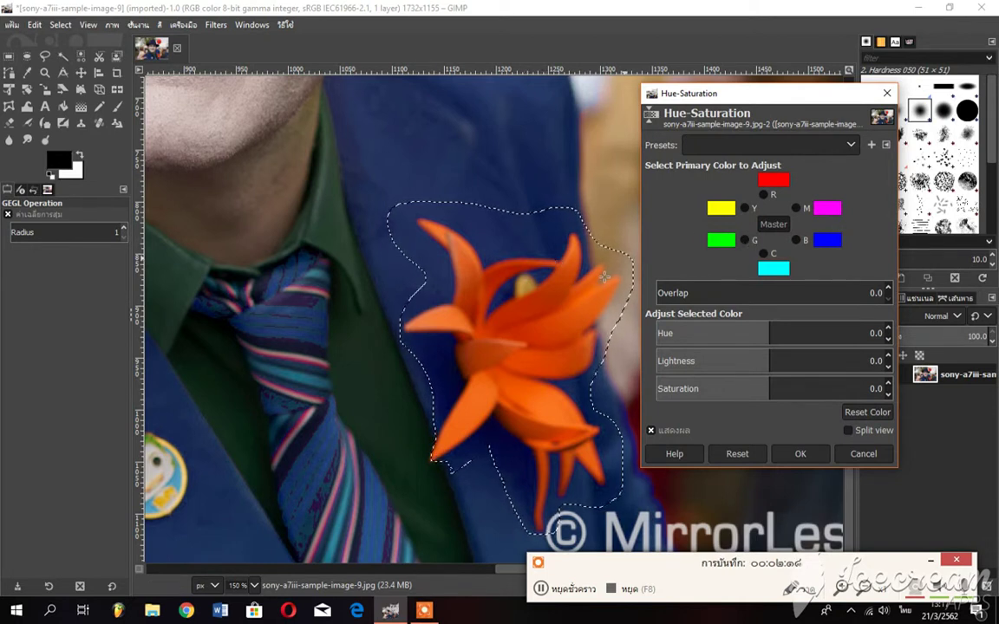
Make the flower's red tones vivid red: hue -22, lightness -19.5, saturation 73.8.
{"action": "left_click", "coordinate": [745, 209]}
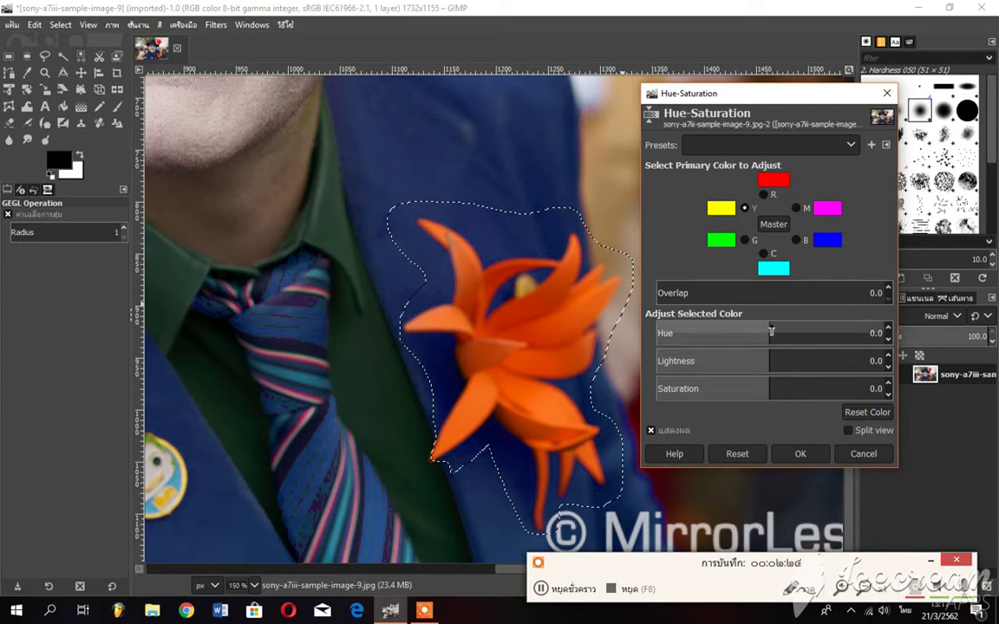
{"action": "mouse_move", "coordinate": [767, 332]}
{"action": "left_mouse_down"}
{"action": "mouse_move", "coordinate": [754, 332]}
{"action": "mouse_move", "coordinate": [800, 327]}
{"action": "mouse_move", "coordinate": [767, 326]}
{"action": "left_mouse_up"}
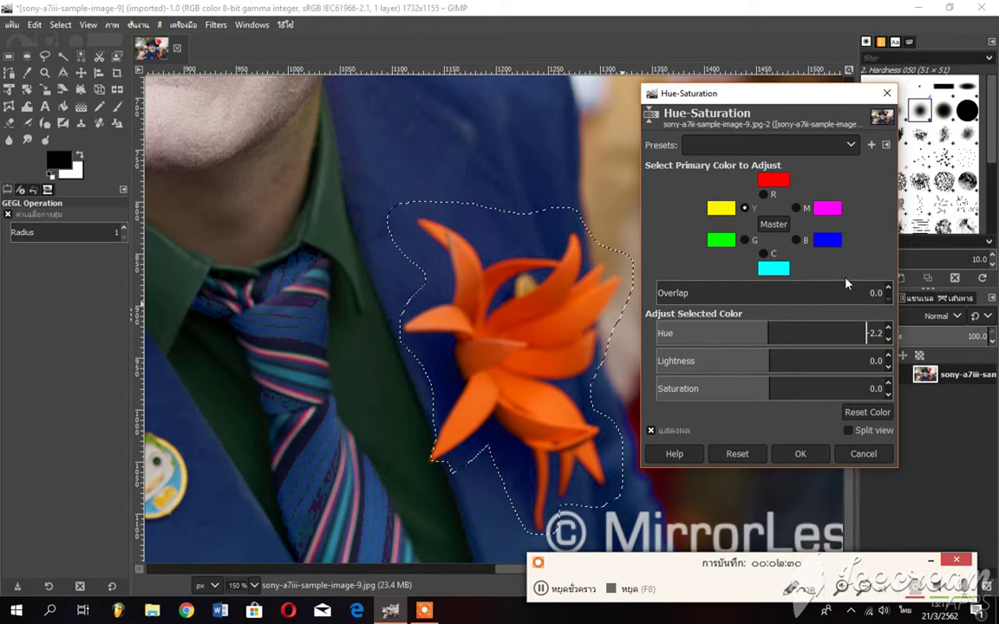
{"action": "left_click", "coordinate": [763, 194]}
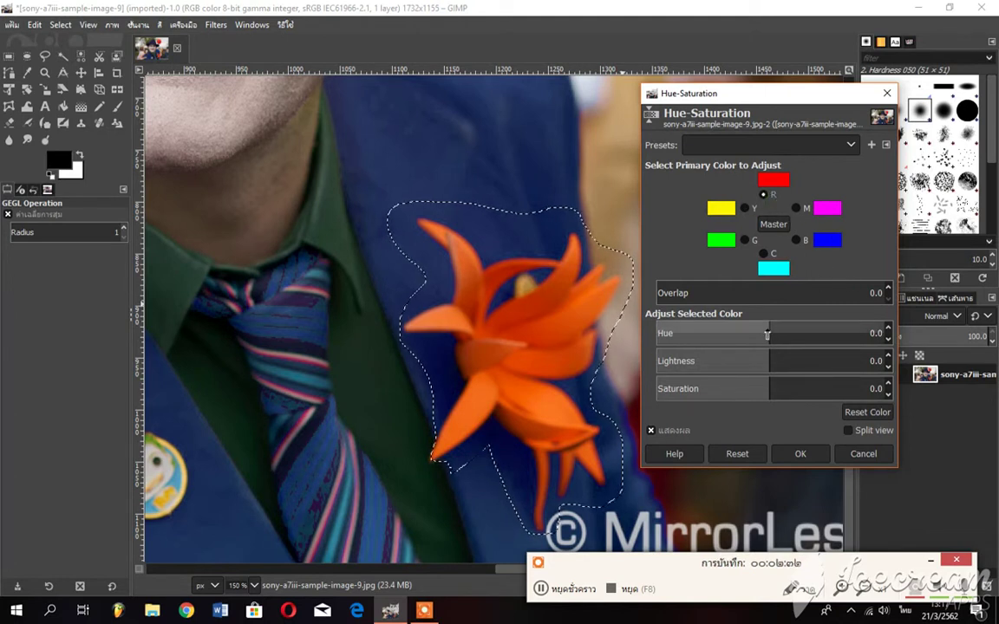
{"action": "left_click_drag", "start_coordinate": [770, 333], "coordinate": [750, 333]}
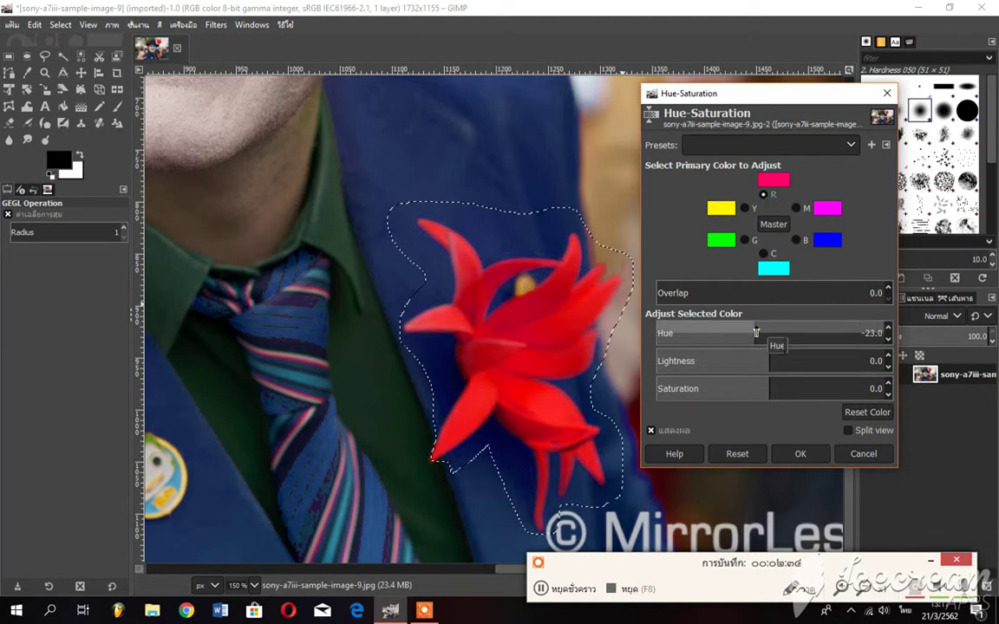
{"action": "mouse_move", "coordinate": [768, 361]}
{"action": "left_mouse_down"}
{"action": "mouse_move", "coordinate": [705, 355]}
{"action": "mouse_move", "coordinate": [747, 356]}
{"action": "left_mouse_up"}
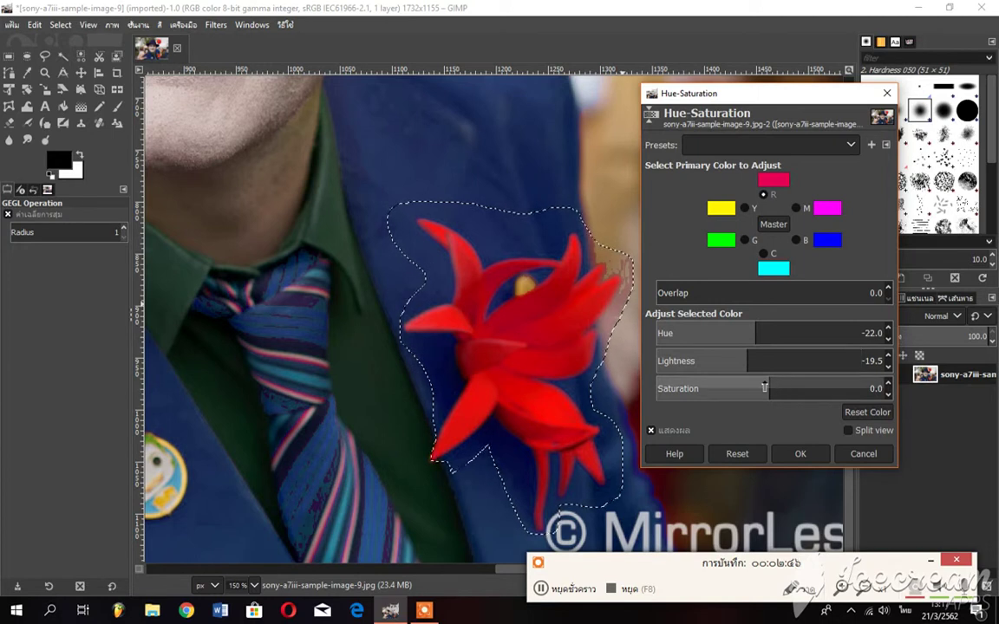
{"action": "left_click_drag", "start_coordinate": [764, 388], "coordinate": [854, 388]}
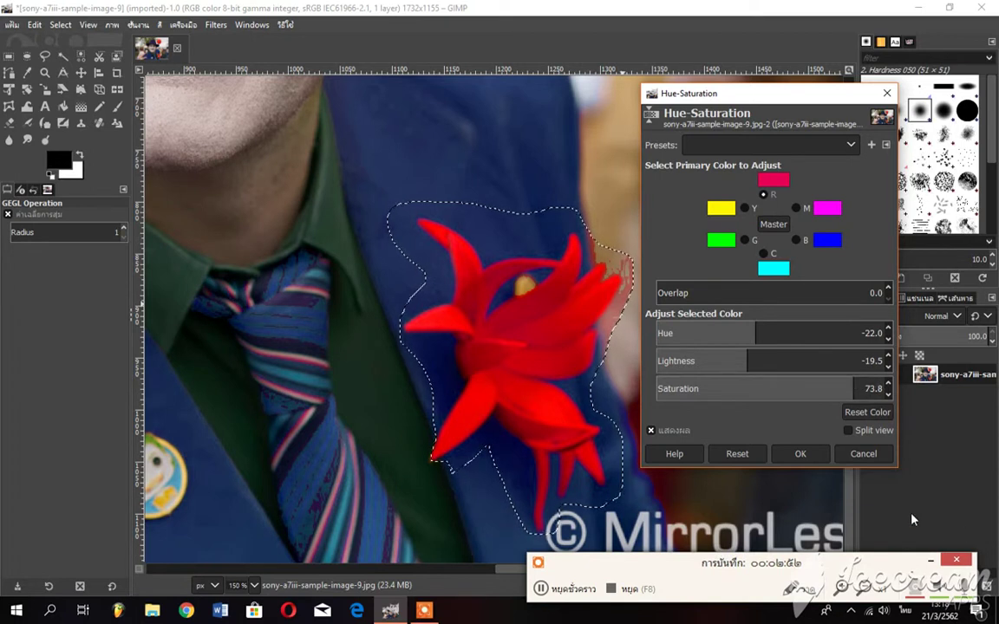
{"action": "left_click", "coordinate": [797, 454]}
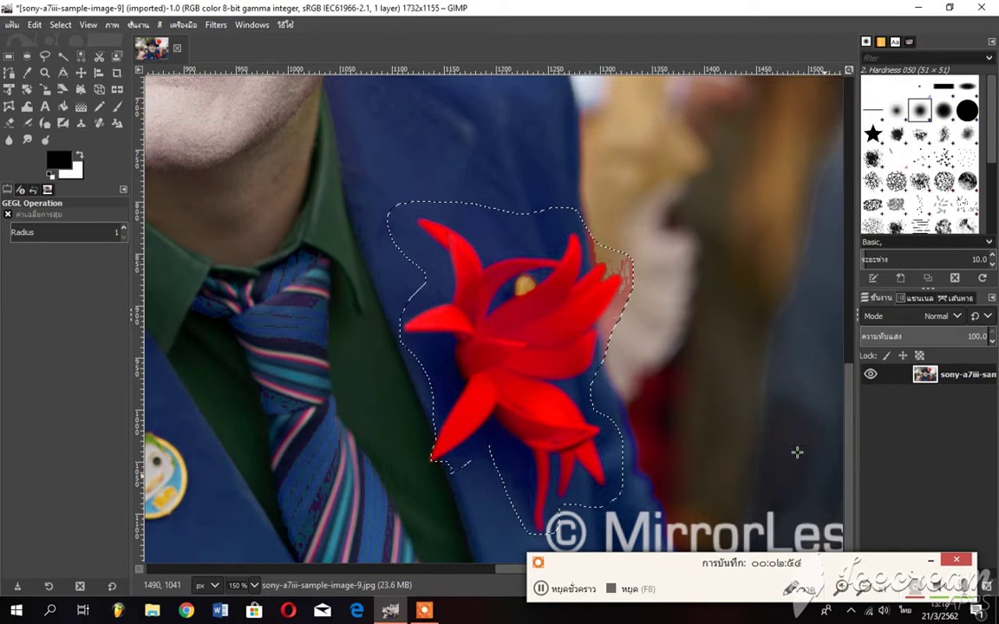
Clear the flower selection with Select > None and adjust the zoom.
{"action": "left_click", "coordinate": [60, 24]}
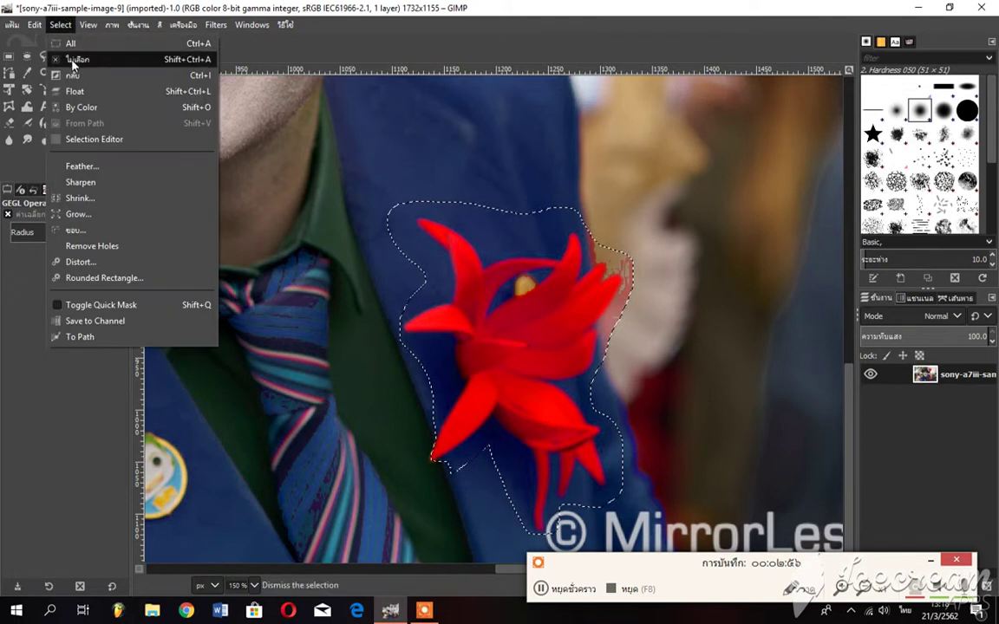
{"action": "left_click", "coordinate": [62, 56]}
{"action": "scroll", "coordinate": [639, 315], "scroll_direction": "down", "scroll_amount": 3, "text": "ctrl"}
{"action": "scroll", "coordinate": [639, 315], "scroll_direction": "down", "scroll_amount": 2, "text": "ctrl"}
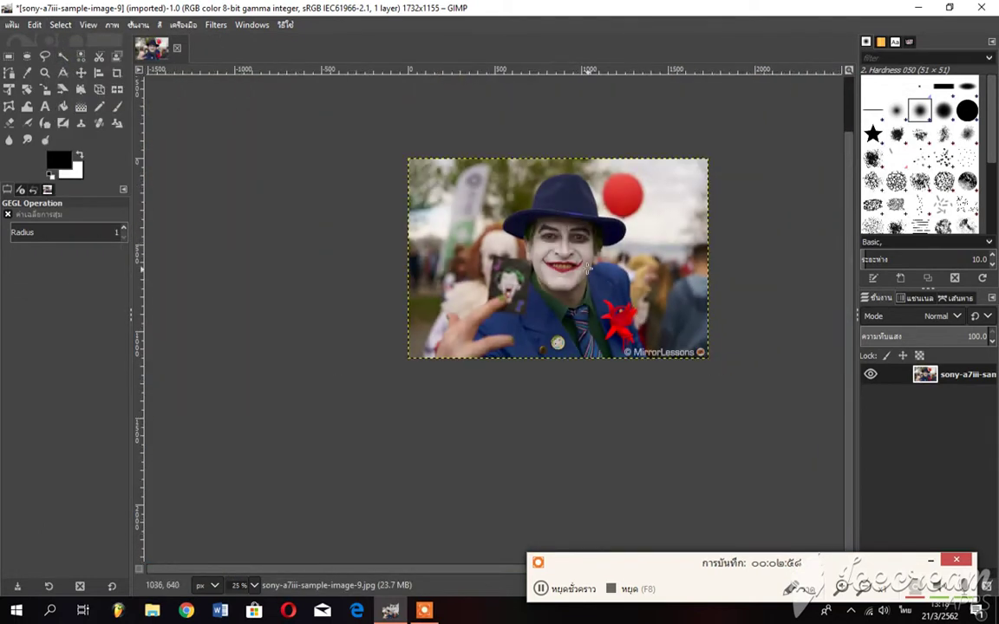
{"action": "scroll", "coordinate": [624, 312], "scroll_direction": "up", "scroll_amount": 2, "text": "ctrl"}
{"action": "scroll", "coordinate": [611, 310], "scroll_direction": "up", "scroll_amount": 1, "text": "ctrl"}
{"action": "scroll", "coordinate": [604, 308], "scroll_direction": "down", "scroll_amount": 1, "text": "ctrl"}
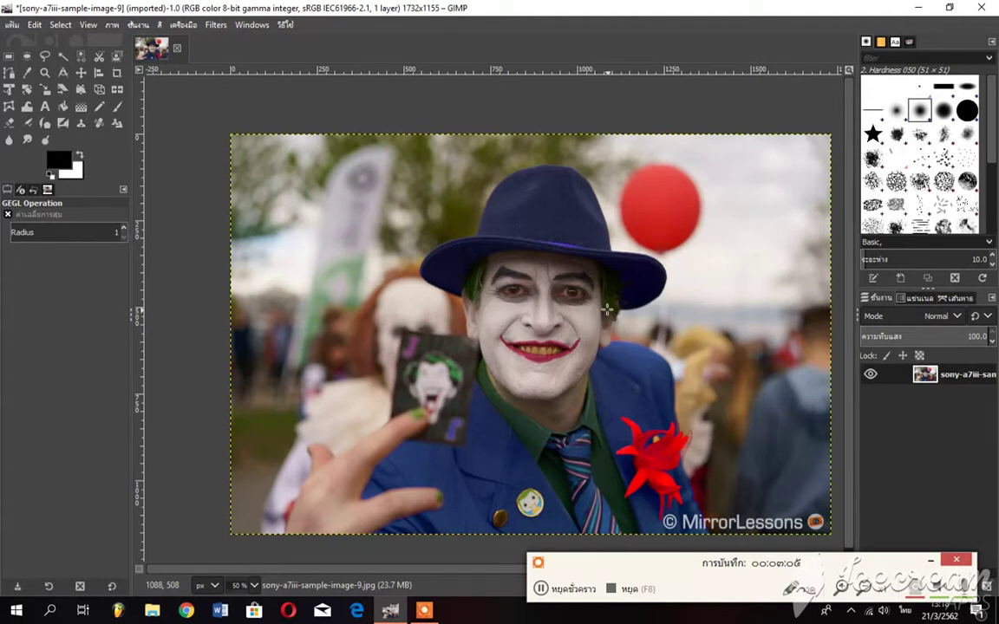
With Free Select, outline the green shirt collar from the chin down in a closed shape.
{"action": "left_click", "coordinate": [45, 55]}
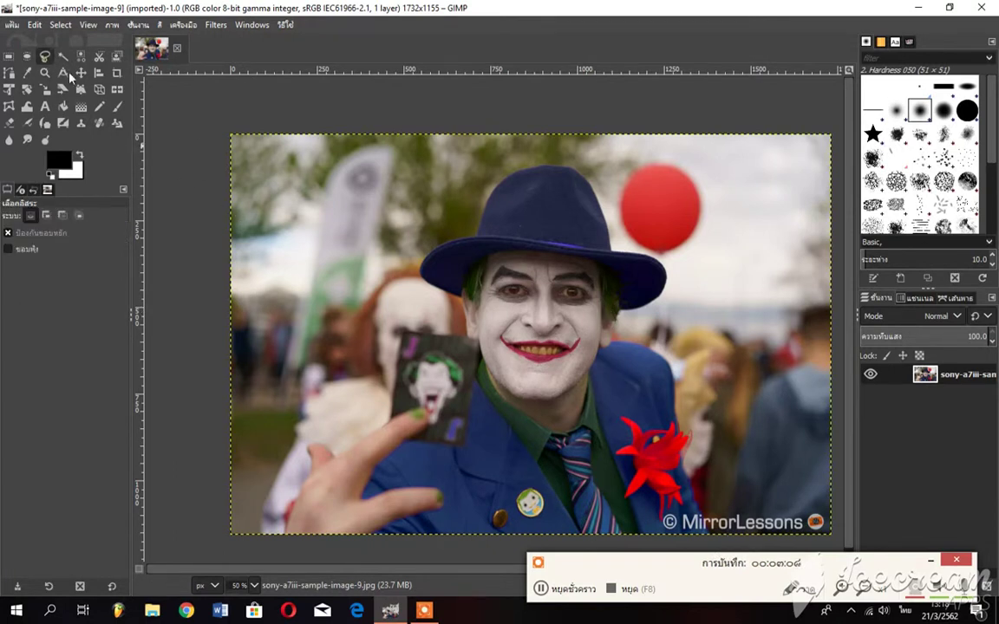
{"action": "scroll", "coordinate": [685, 456], "scroll_direction": "up", "scroll_amount": 1}
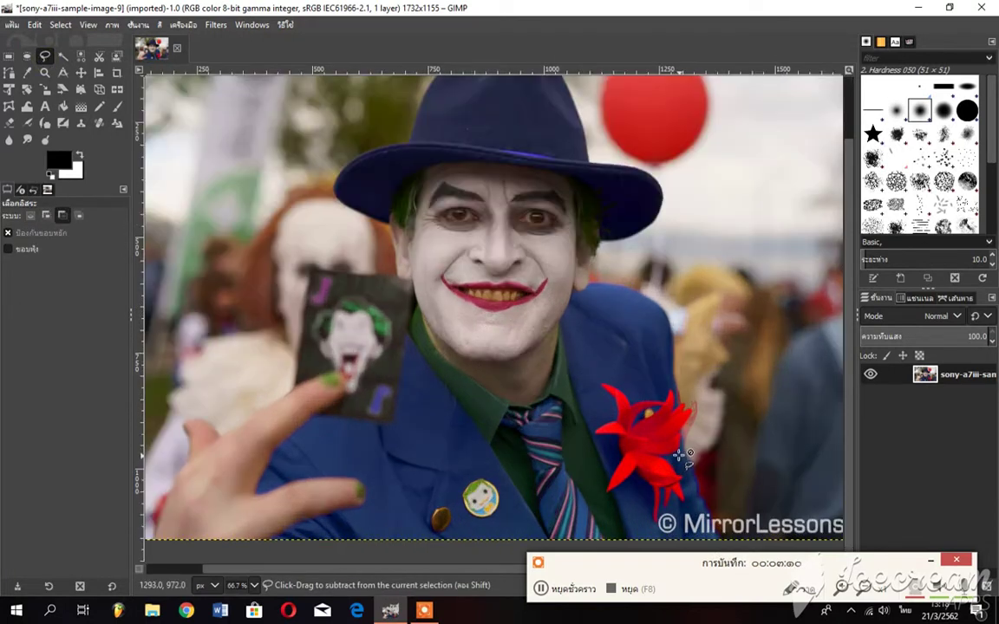
{"action": "scroll", "coordinate": [683, 455], "scroll_direction": "down", "scroll_amount": 1}
{"action": "scroll", "coordinate": [661, 436], "scroll_direction": "up", "scroll_amount": 1}
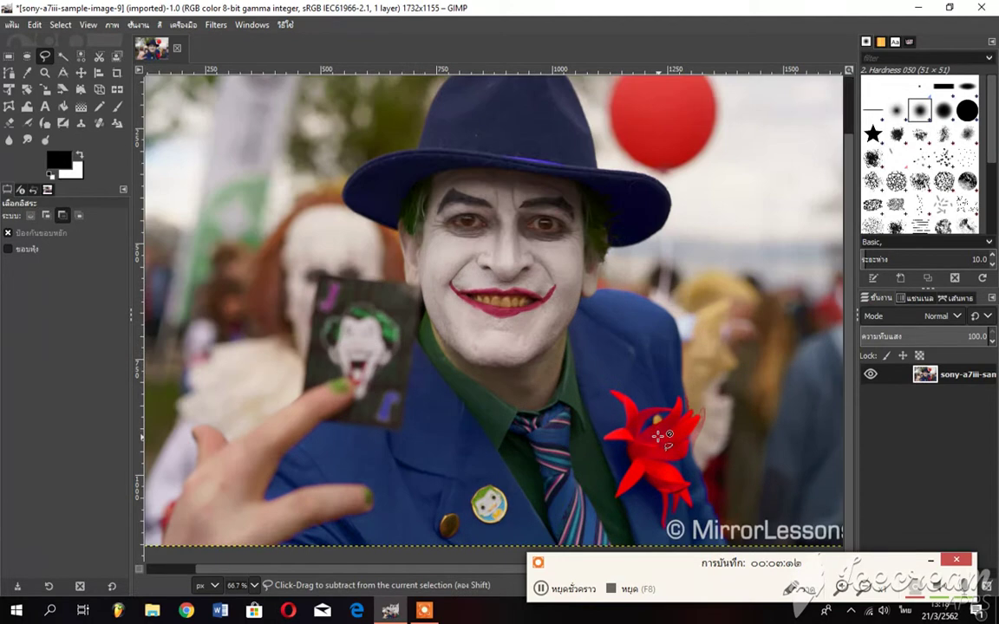
{"action": "scroll", "coordinate": [662, 436], "scroll_direction": "down", "scroll_amount": 1}
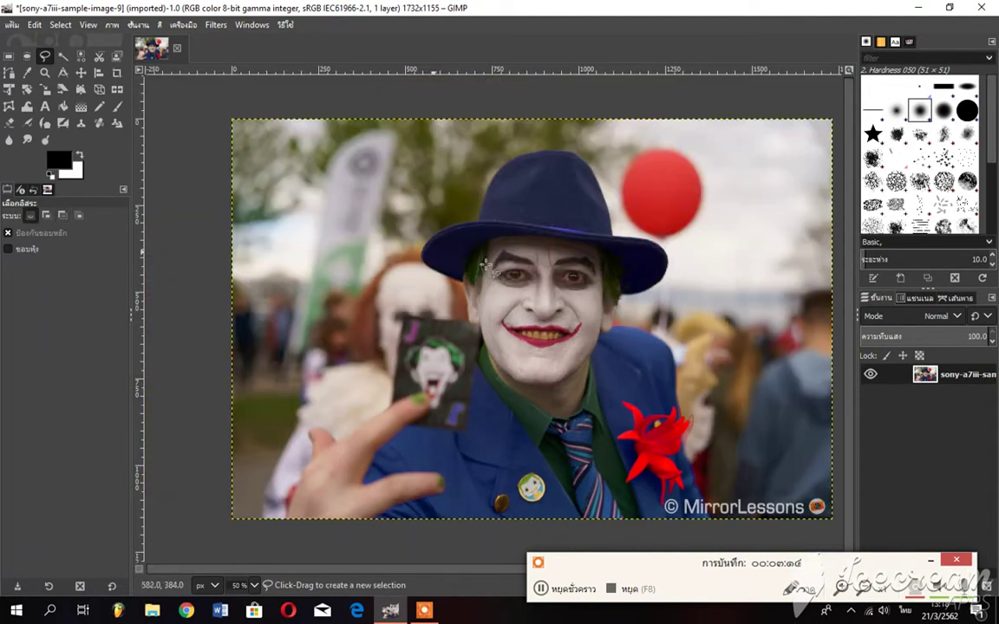
{"action": "scroll", "coordinate": [522, 359], "scroll_direction": "up", "scroll_amount": 1}
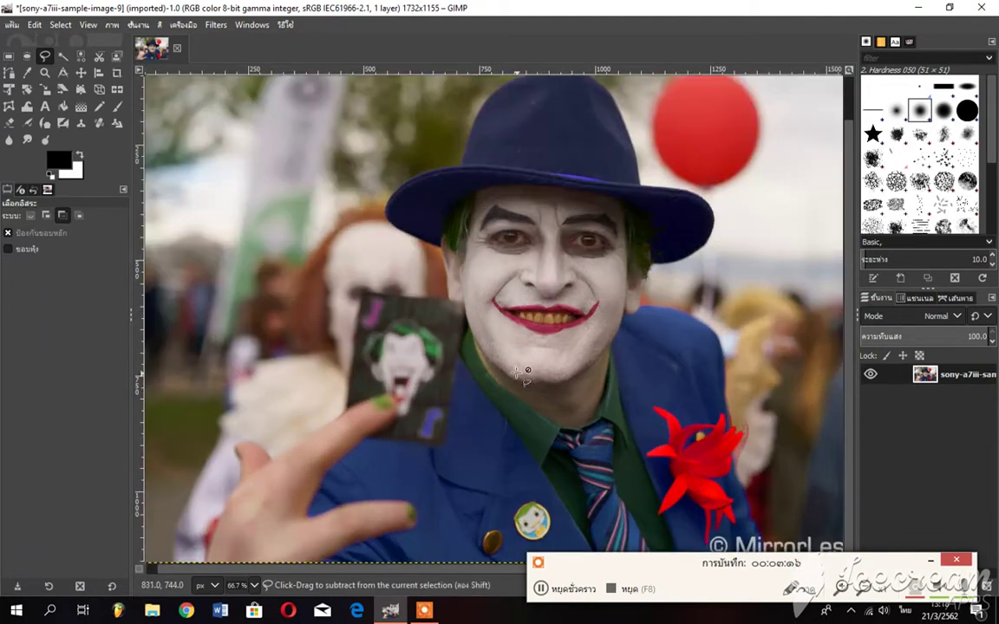
{"action": "scroll", "coordinate": [518, 372], "scroll_direction": "down", "scroll_amount": 1}
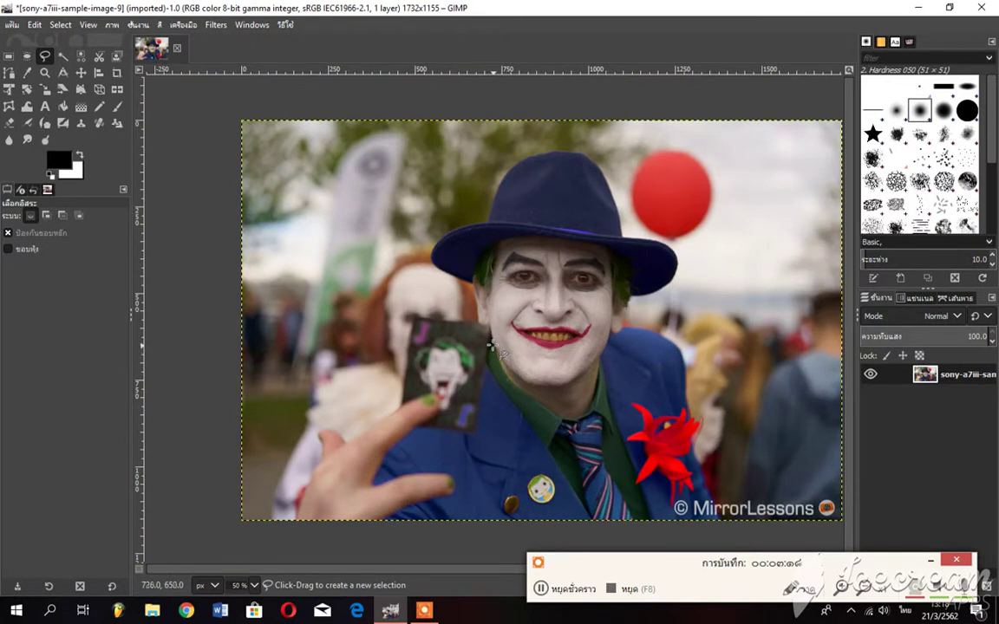
{"action": "left_click", "coordinate": [486, 356]}
{"action": "mouse_move", "coordinate": [500, 388]}
{"action": "left_mouse_down"}
{"action": "mouse_move", "coordinate": [580, 510]}
{"action": "mouse_move", "coordinate": [622, 525]}
{"action": "mouse_move", "coordinate": [647, 495]}
{"action": "mouse_move", "coordinate": [602, 356]}
{"action": "mouse_move", "coordinate": [588, 409]}
{"action": "mouse_move", "coordinate": [572, 411]}
{"action": "mouse_move", "coordinate": [535, 394]}
{"action": "mouse_move", "coordinate": [493, 346]}
{"action": "left_mouse_up"}
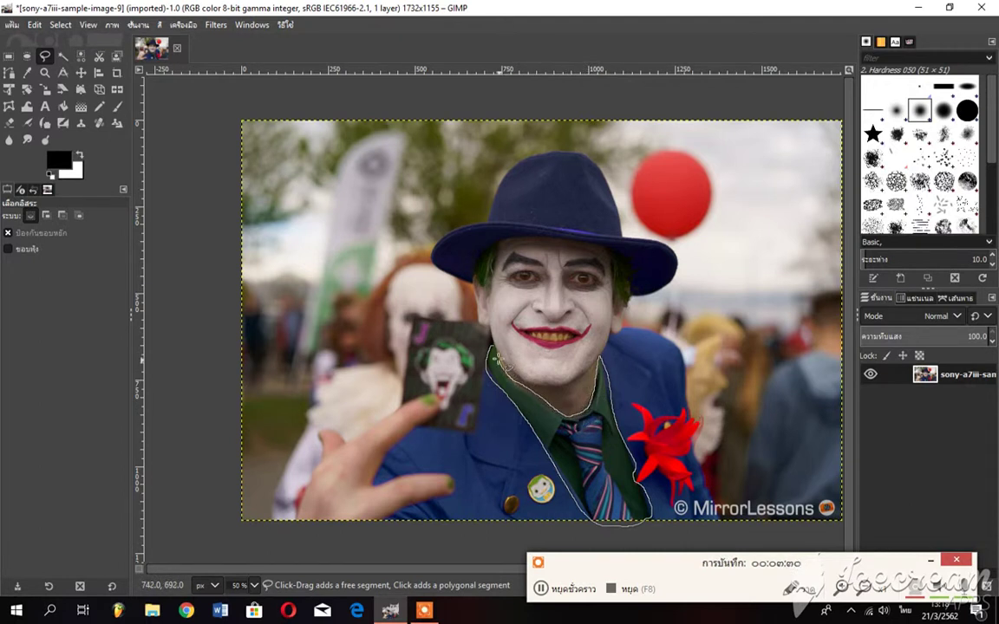
{"action": "left_click", "coordinate": [493, 346]}
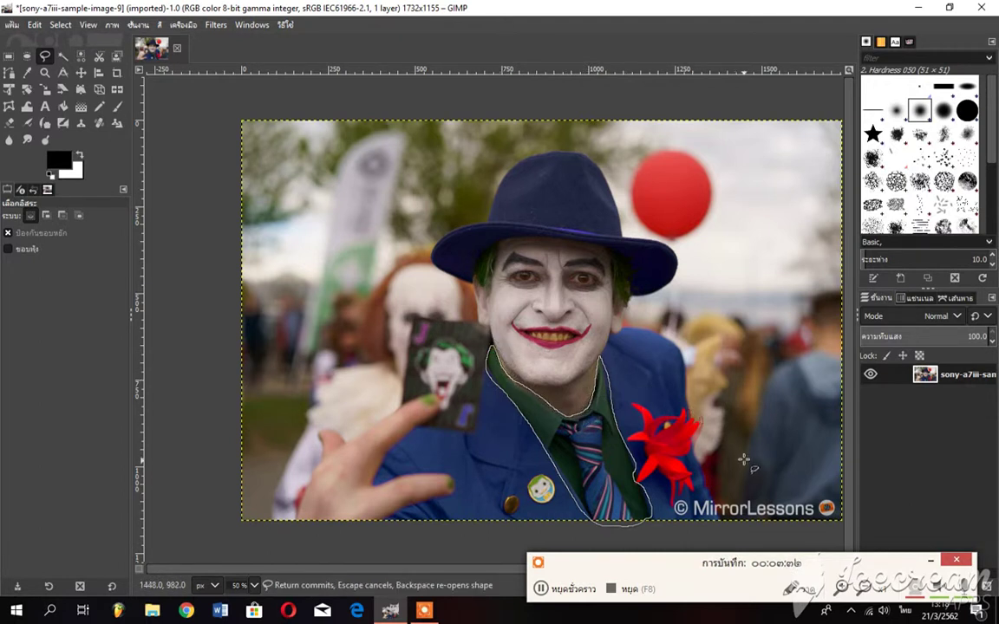
Shift the green collar tones to yellow: hue -92.2, lightness 51.2, saturation 76.2.
{"action": "right_click", "coordinate": [590, 437]}
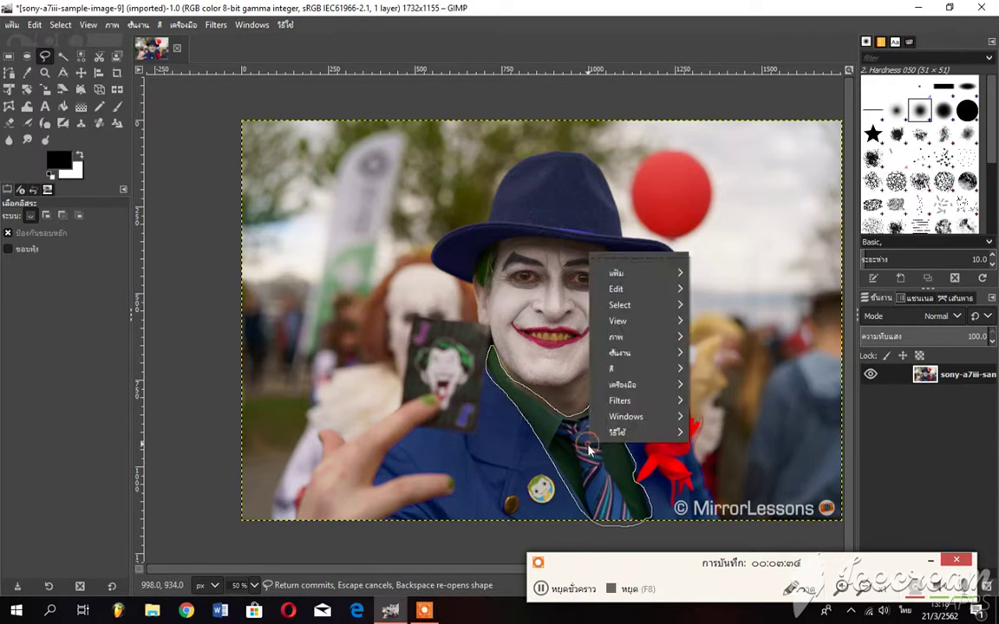
{"action": "mouse_move", "coordinate": [638, 368]}
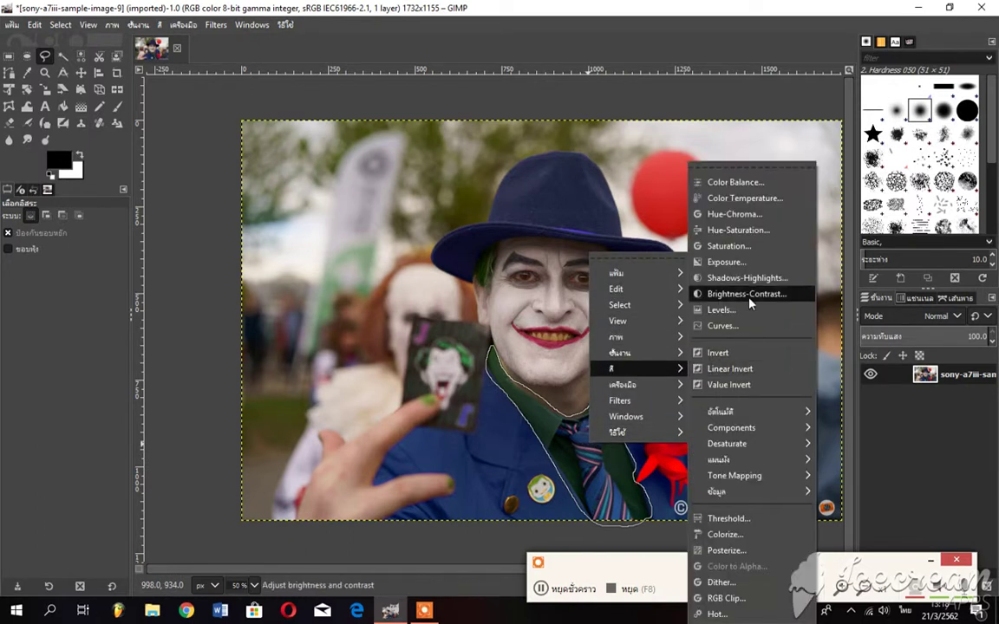
{"action": "left_click", "coordinate": [749, 230]}
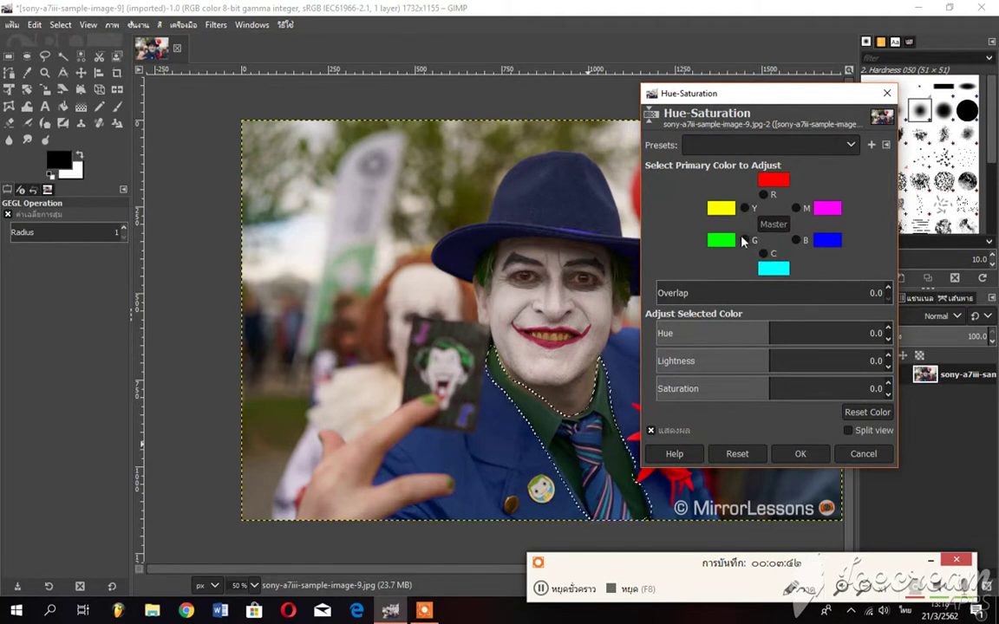
{"action": "left_click", "coordinate": [743, 240]}
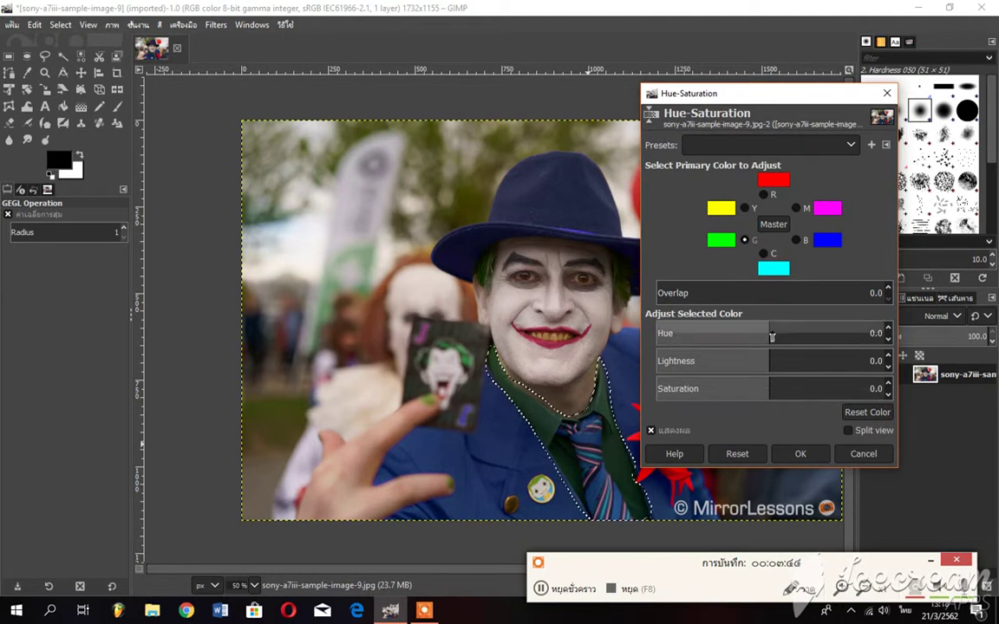
{"action": "mouse_move", "coordinate": [770, 333]}
{"action": "left_mouse_down"}
{"action": "mouse_move", "coordinate": [737, 333]}
{"action": "mouse_move", "coordinate": [749, 282]}
{"action": "left_mouse_up"}
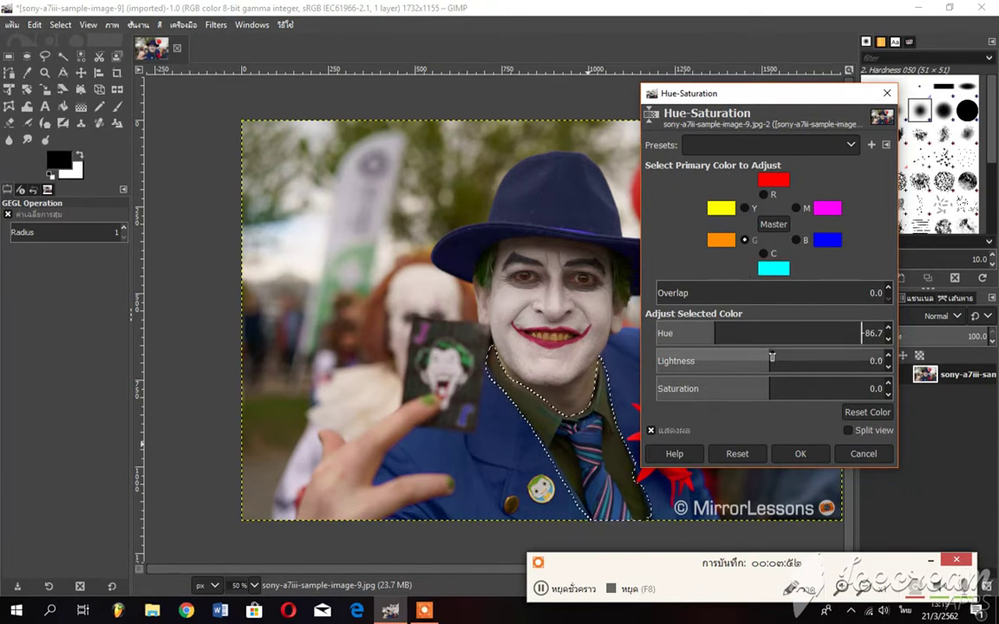
{"action": "left_click_drag", "start_coordinate": [776, 355], "coordinate": [791, 355]}
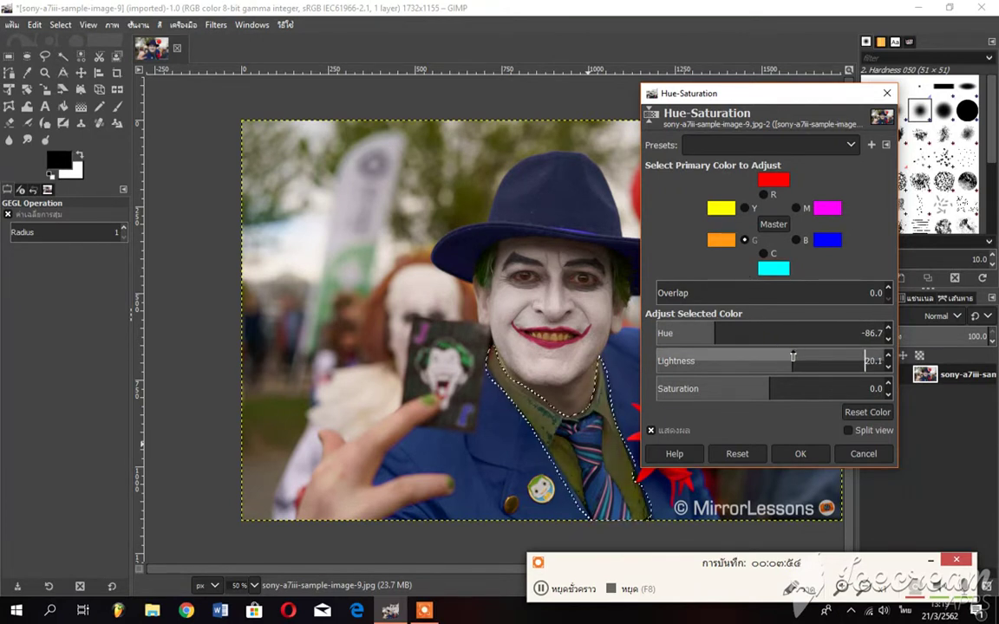
{"action": "left_click_drag", "start_coordinate": [776, 388], "coordinate": [864, 388]}
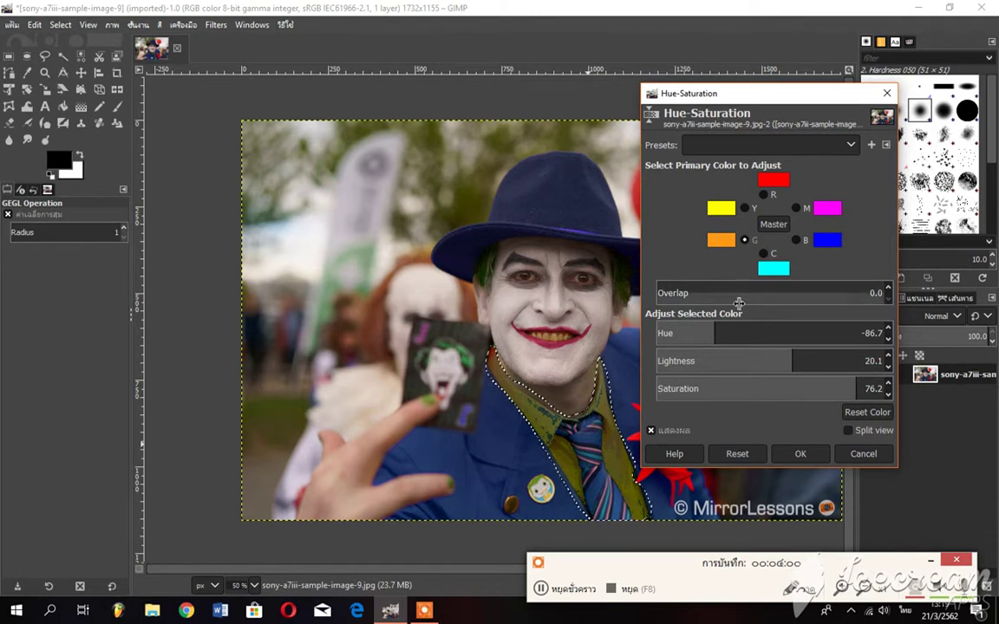
{"action": "left_click_drag", "start_coordinate": [717, 333], "coordinate": [713, 333]}
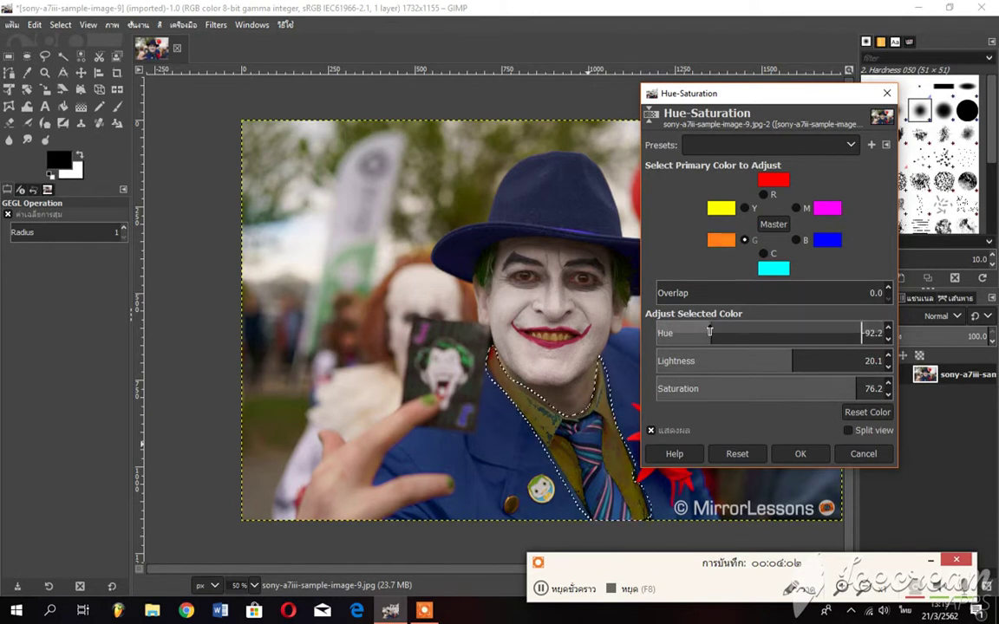
{"action": "mouse_move", "coordinate": [800, 365]}
{"action": "left_mouse_down"}
{"action": "mouse_move", "coordinate": [836, 358]}
{"action": "mouse_move", "coordinate": [826, 360]}
{"action": "left_mouse_up"}
Apply the yellow recolour and clear the selection with Select > None.
{"action": "left_click", "coordinate": [797, 454]}
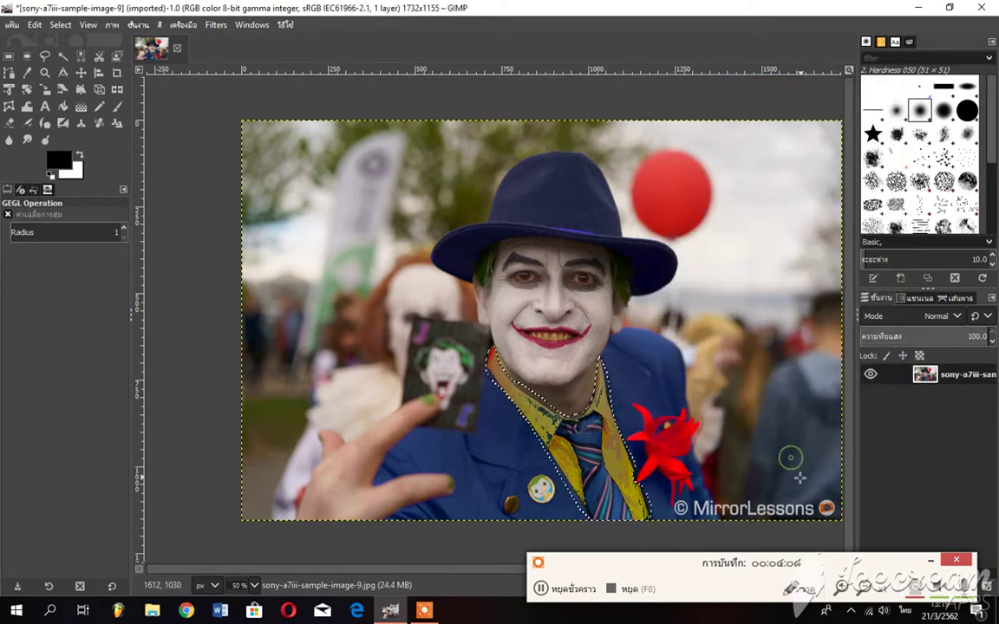
{"action": "left_click", "coordinate": [60, 25]}
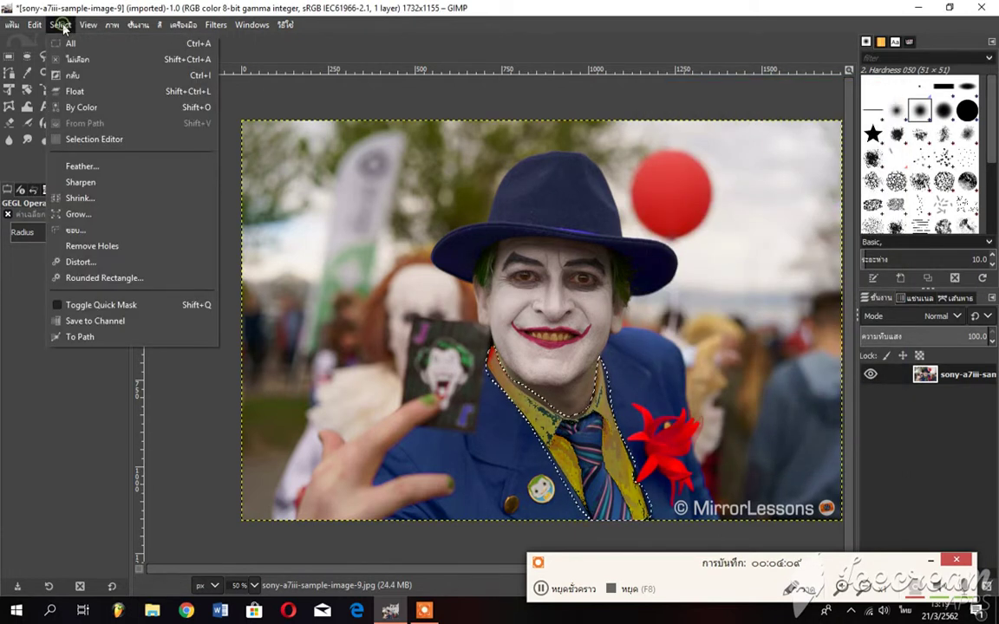
{"action": "left_click", "coordinate": [96, 61]}
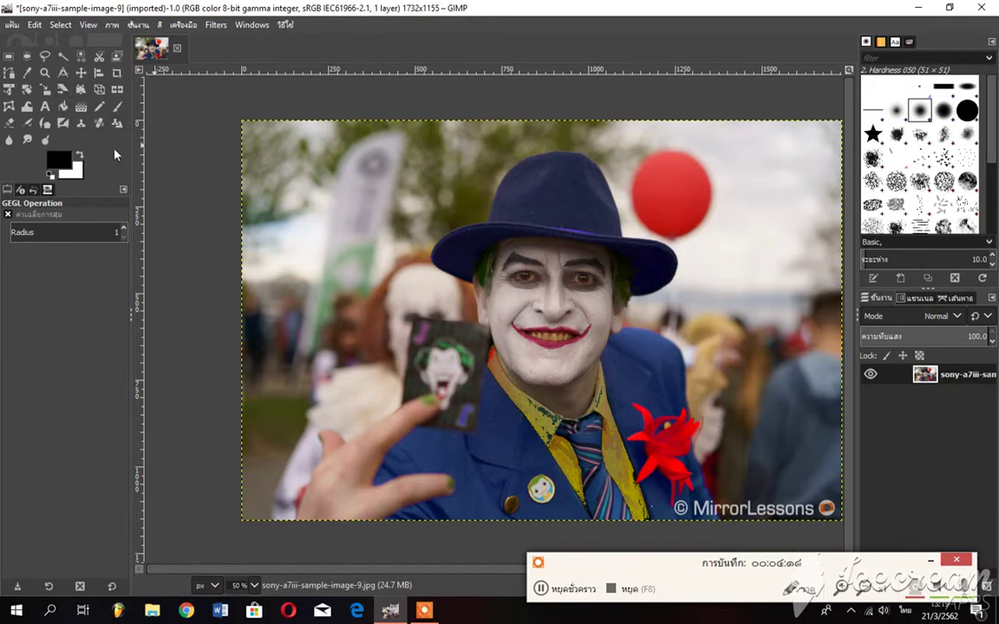
At 100% zoom, smudge and blur the left and right yellow collar edges against the jacket.
{"action": "left_click", "coordinate": [27, 139]}
{"action": "key", "text": "1"}
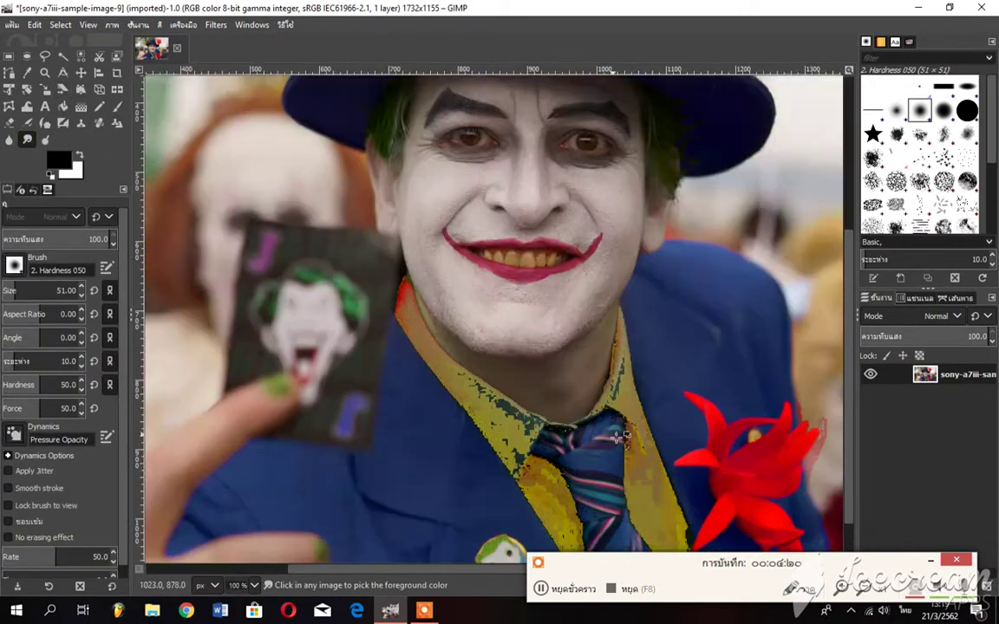
{"action": "left_click_drag", "start_coordinate": [459, 386], "coordinate": [455, 373]}
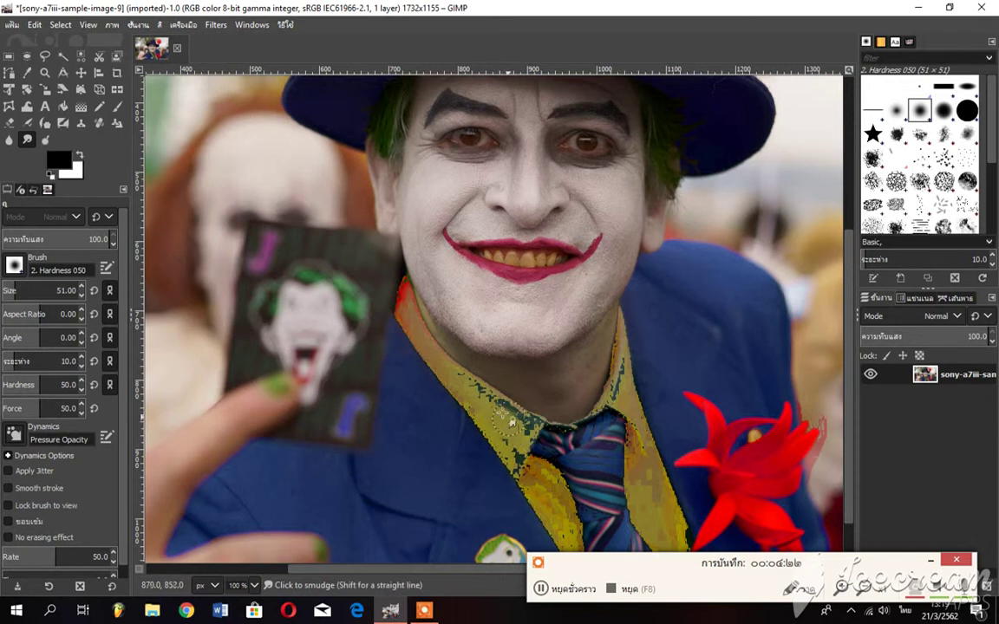
{"action": "left_click", "coordinate": [7, 139]}
{"action": "left_click_drag", "start_coordinate": [460, 390], "coordinate": [520, 481]}
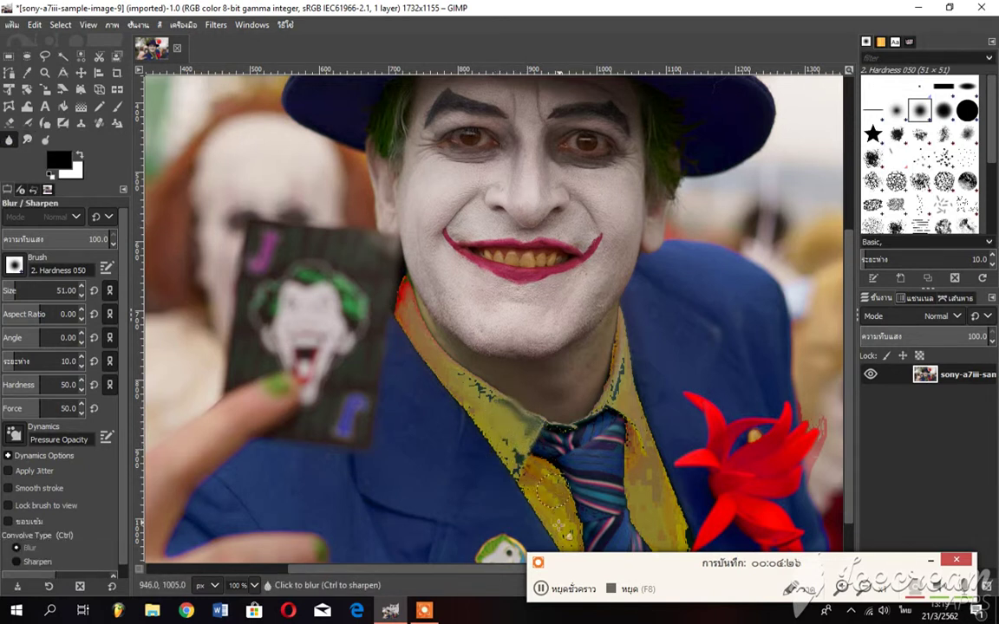
{"action": "left_click_drag", "start_coordinate": [640, 496], "coordinate": [623, 394]}
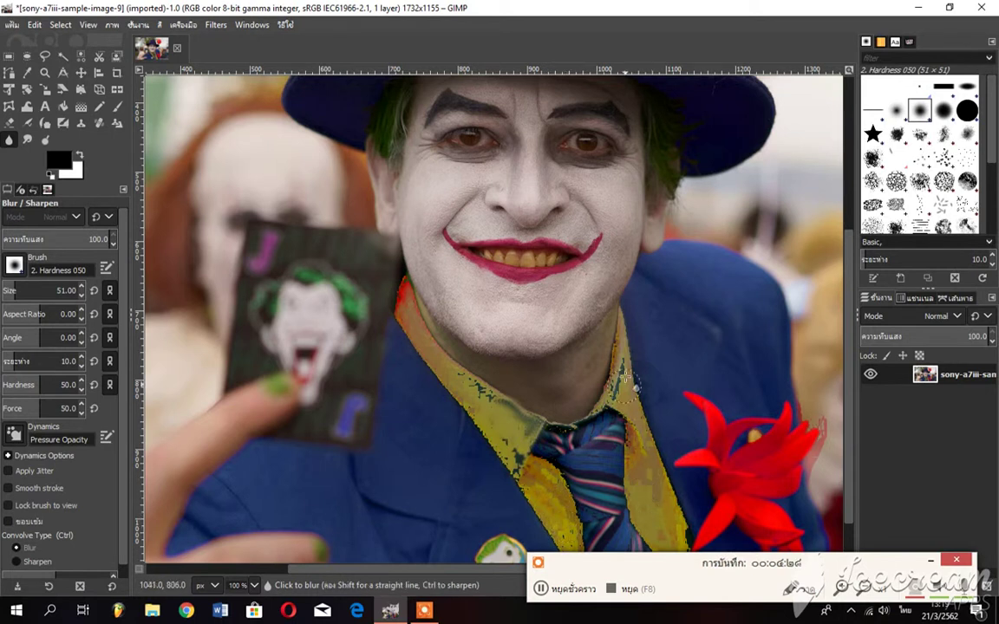
{"action": "left_click_drag", "start_coordinate": [416, 338], "coordinate": [465, 379]}
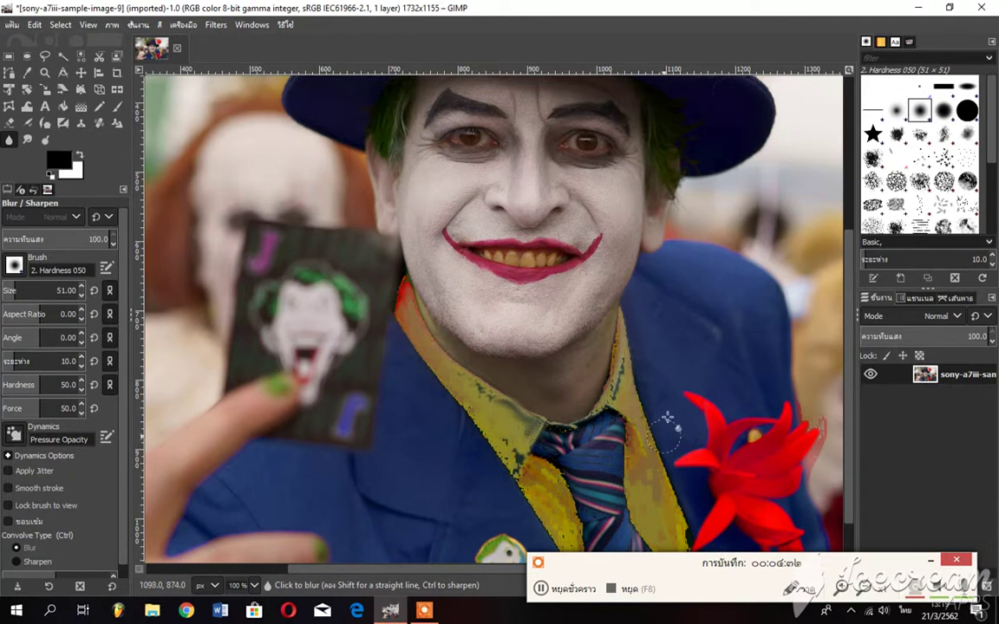
{"action": "key", "text": "ctrl"}
Zoom out to 50% so the entire recoloured Joker photo is visible.
{"action": "scroll", "coordinate": [539, 460], "scroll_direction": "down", "scroll_amount": 2}
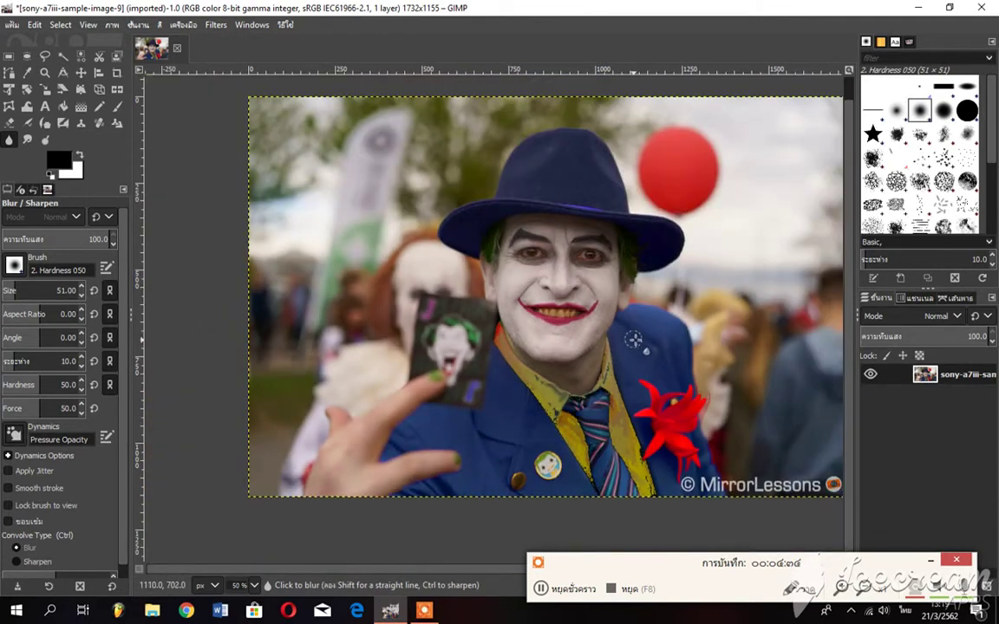